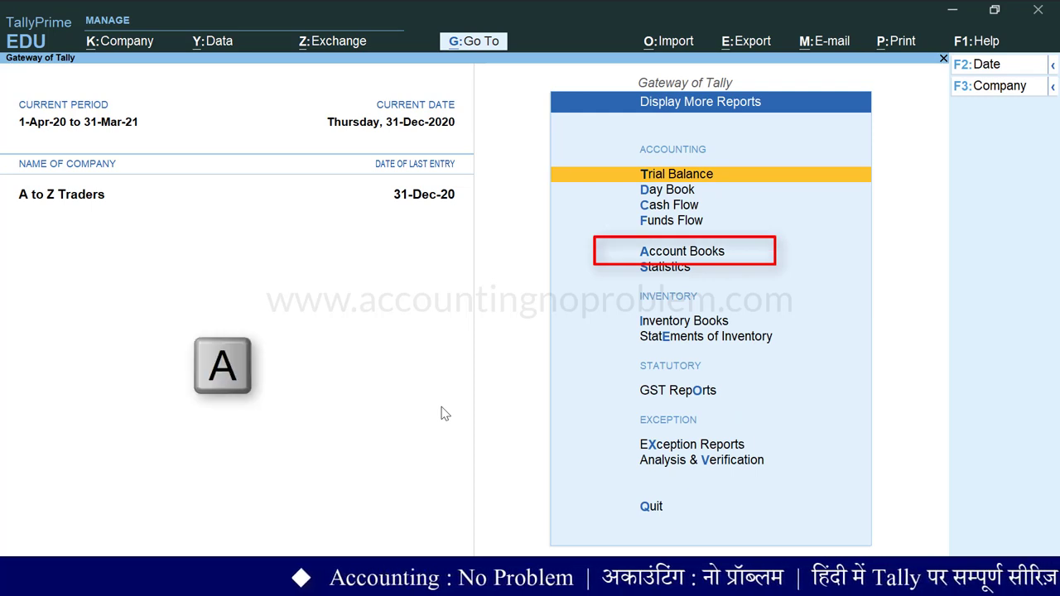
Step: Open the Sales Register from the Account Books reports
key(a)
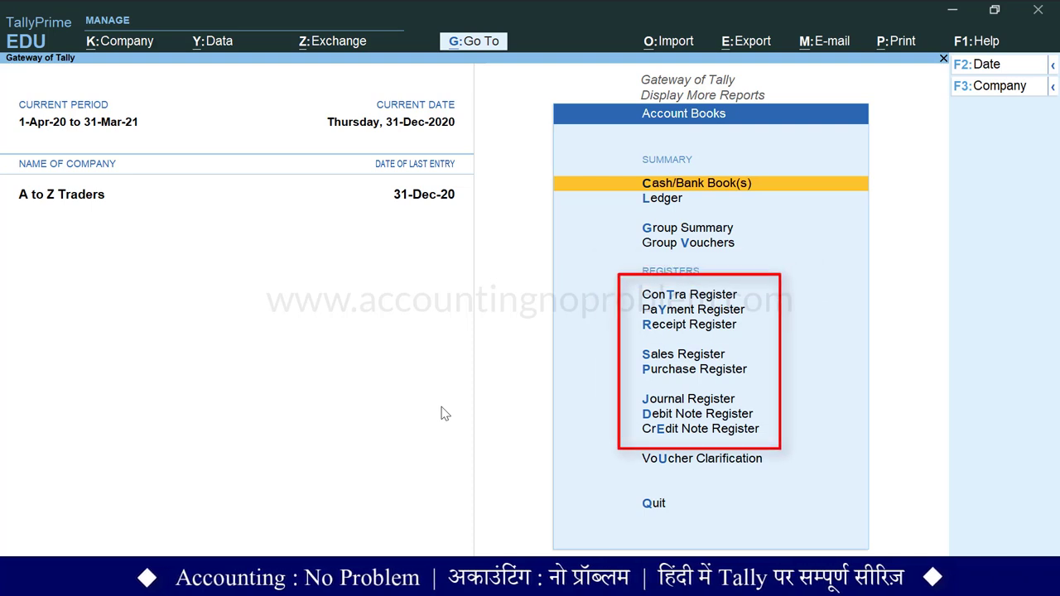
key(Down)
key(Down)
key(Down)
key(Down)
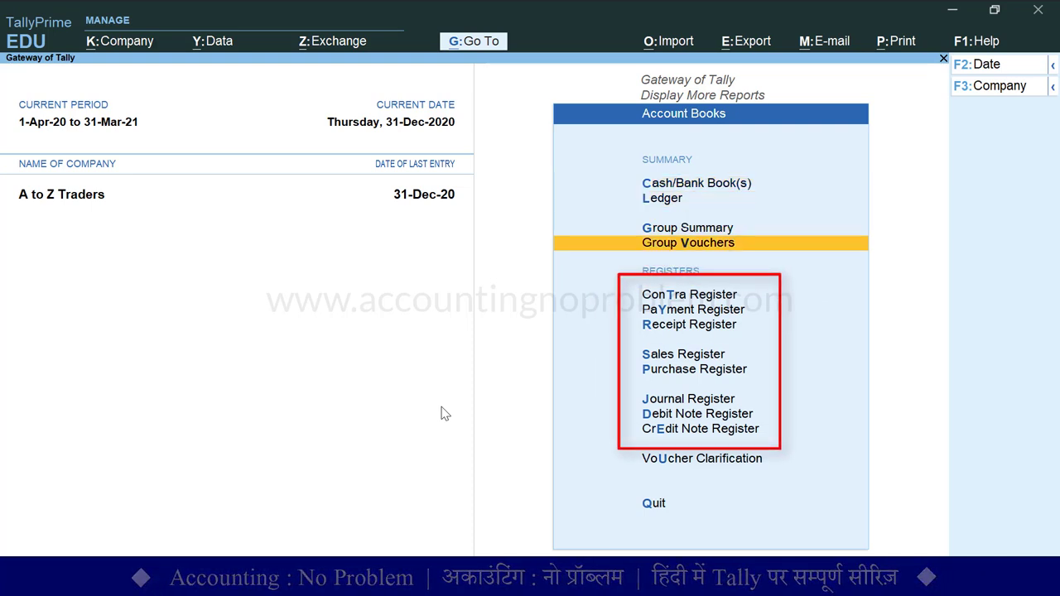
key(Down)
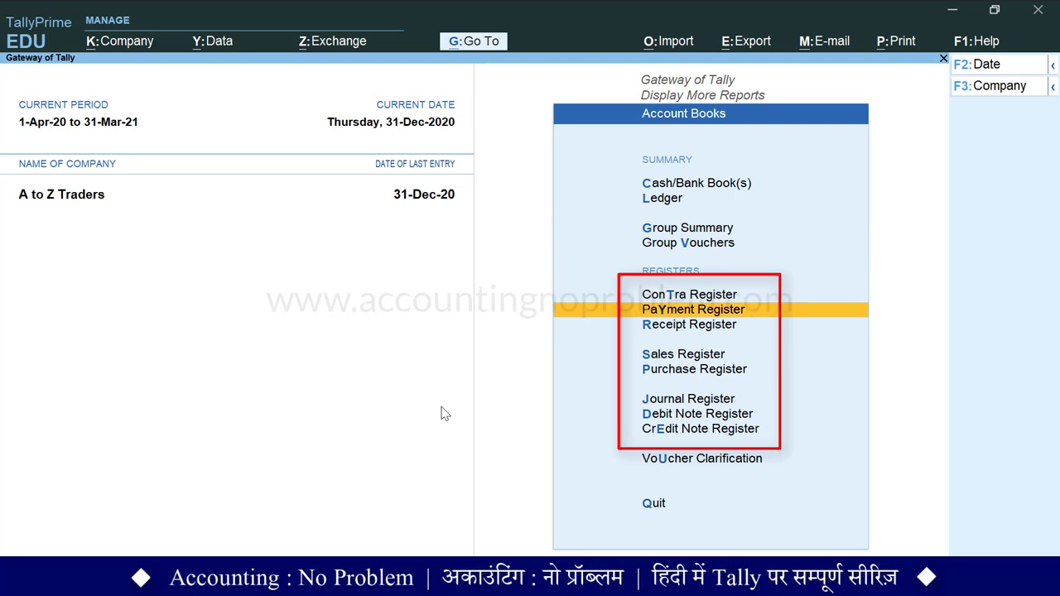
key(Down)
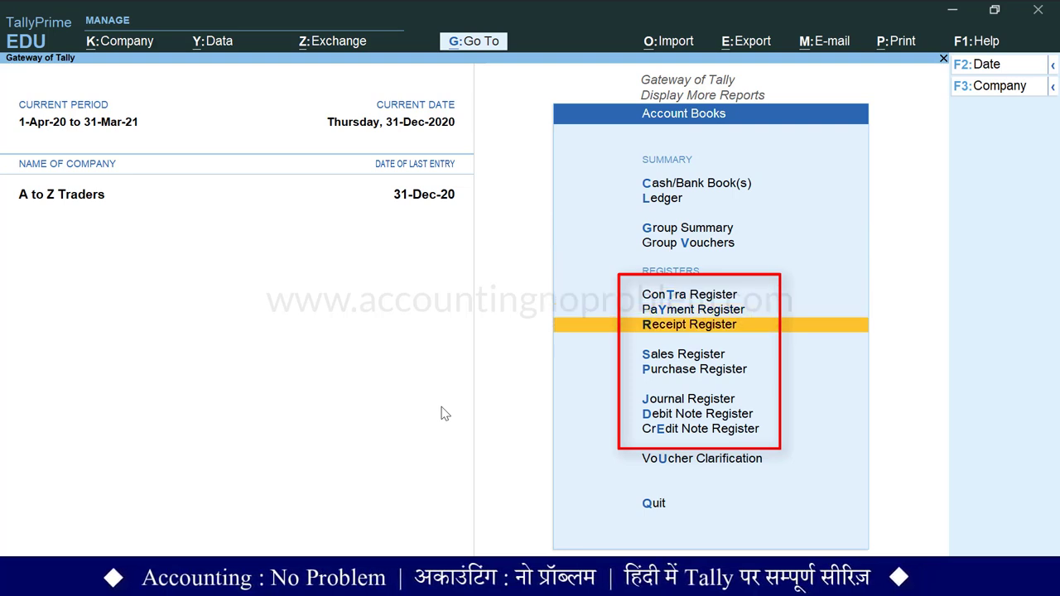
key(Down)
key(Down)
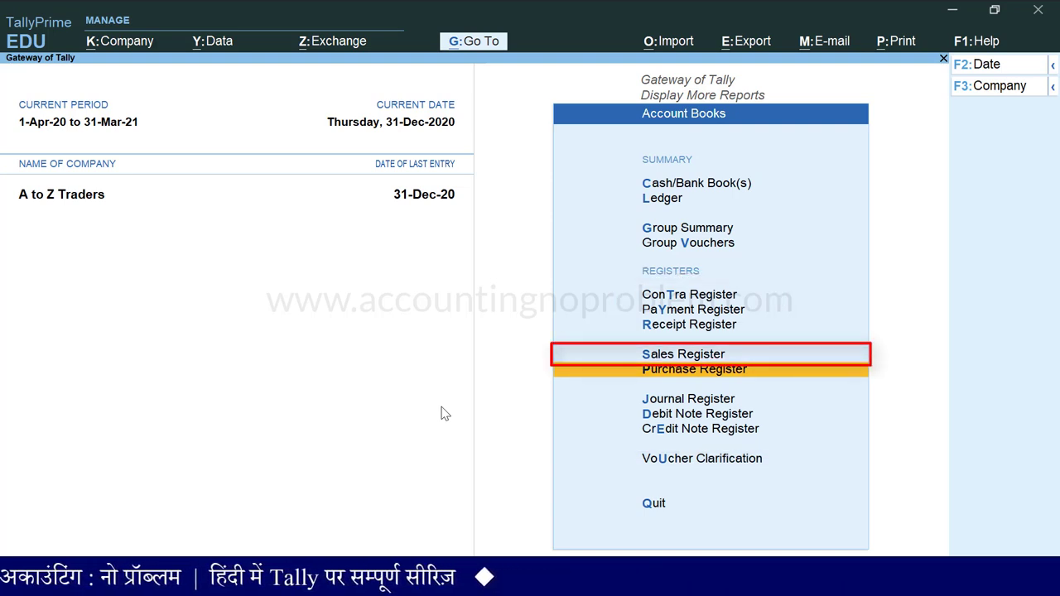
key(s)
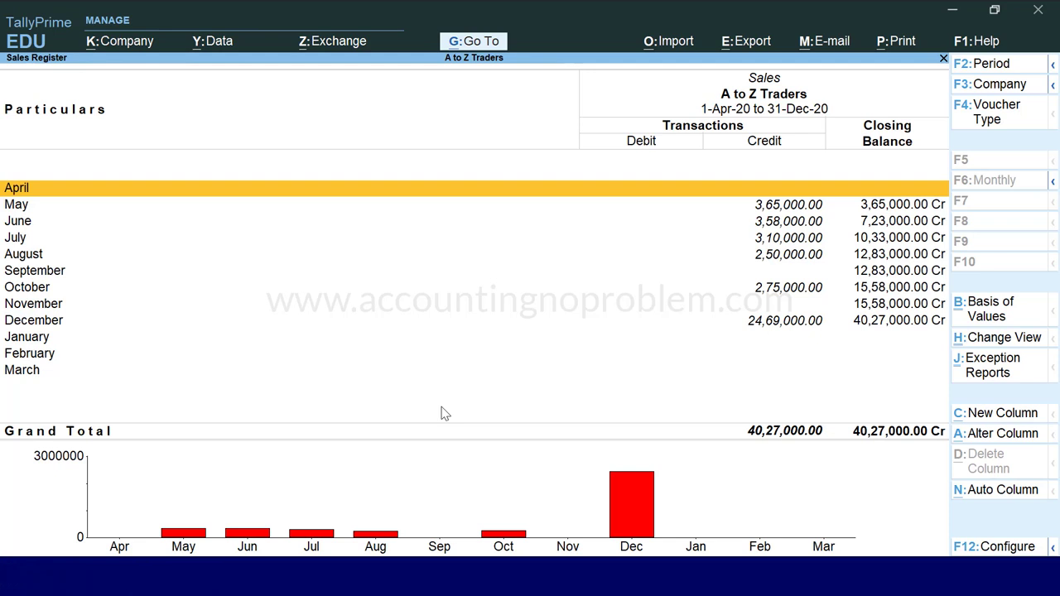
Step: Review the monthly sales transactions and closing balances from April through March in the Sales Register
key(Down)
key(Down)
key(Down)
key(Down)
key(Down)
key(Down)
key(Down)
key(Down)
key(Down)
key(Down)
key(Down)
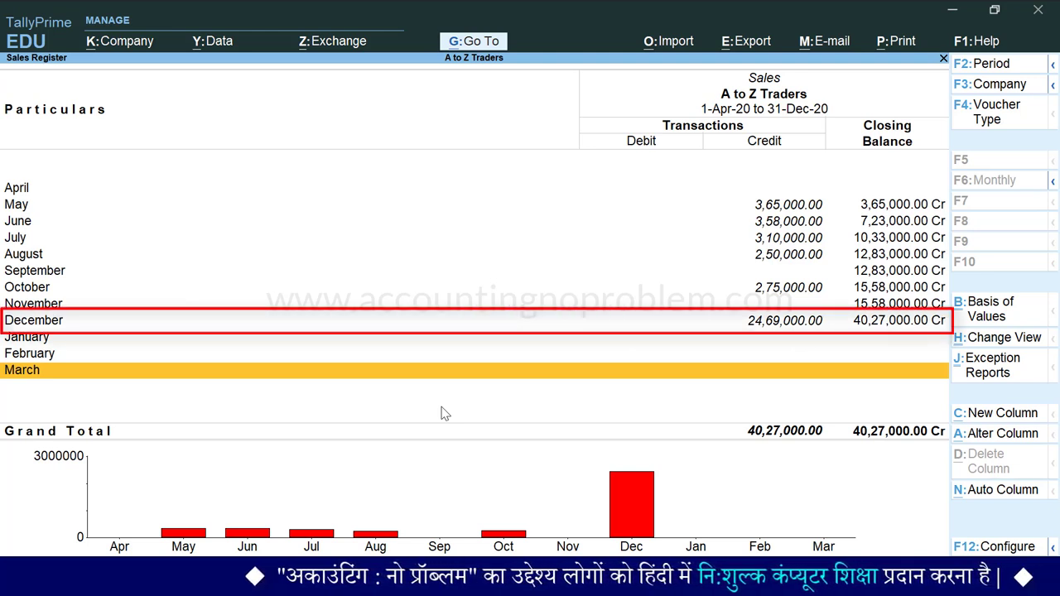
Step: Open the list of sales vouchers for December
key(Up)
key(Up)
key(Up)
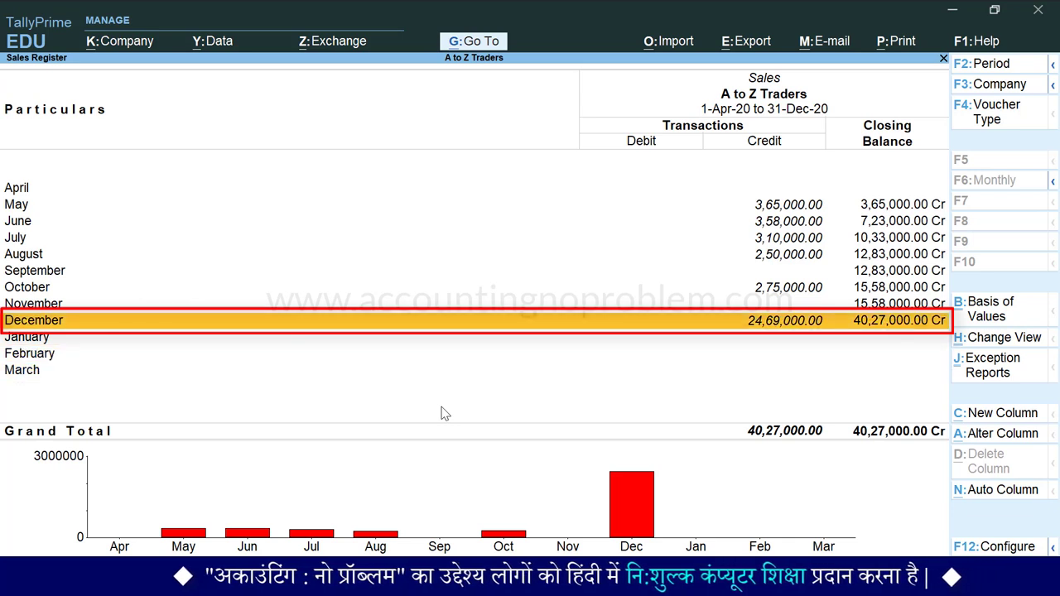
key(Return)
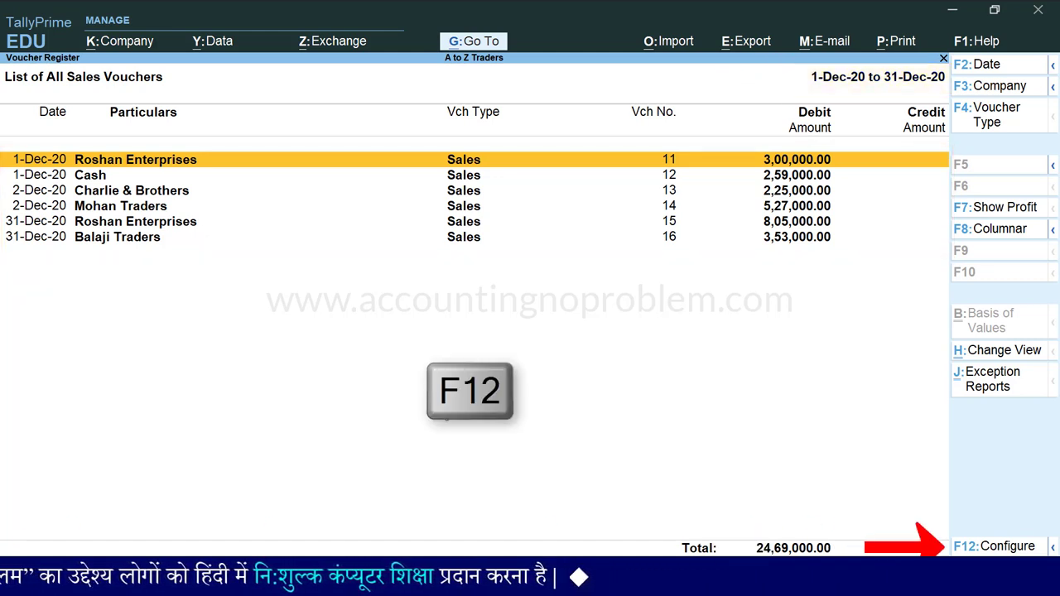
Step: Configure the voucher list to show narrations, use the Detailed report format and show inventory details
key(F12)
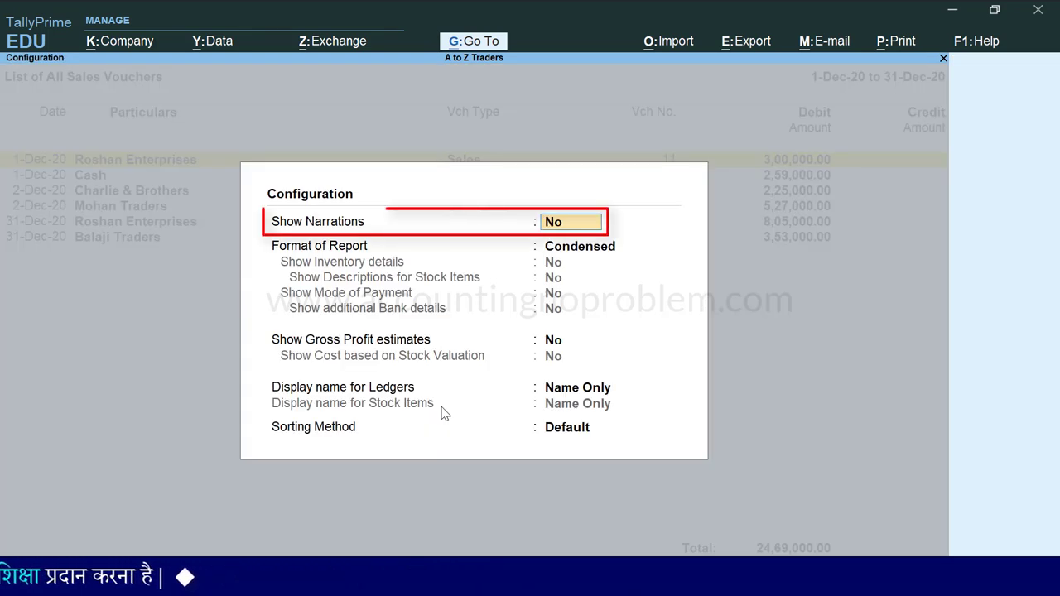
text(yes)
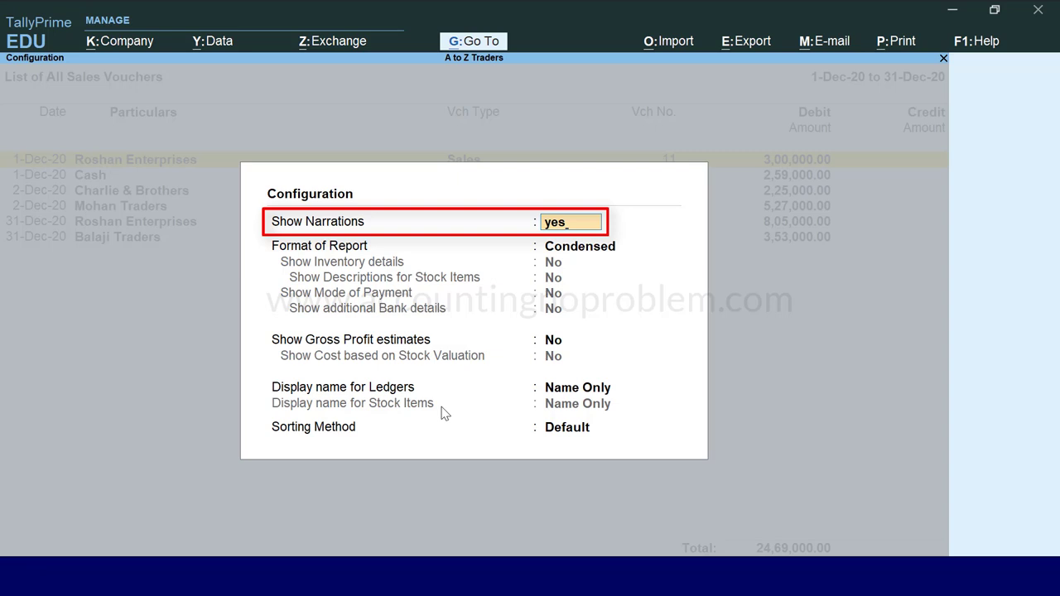
key(Return)
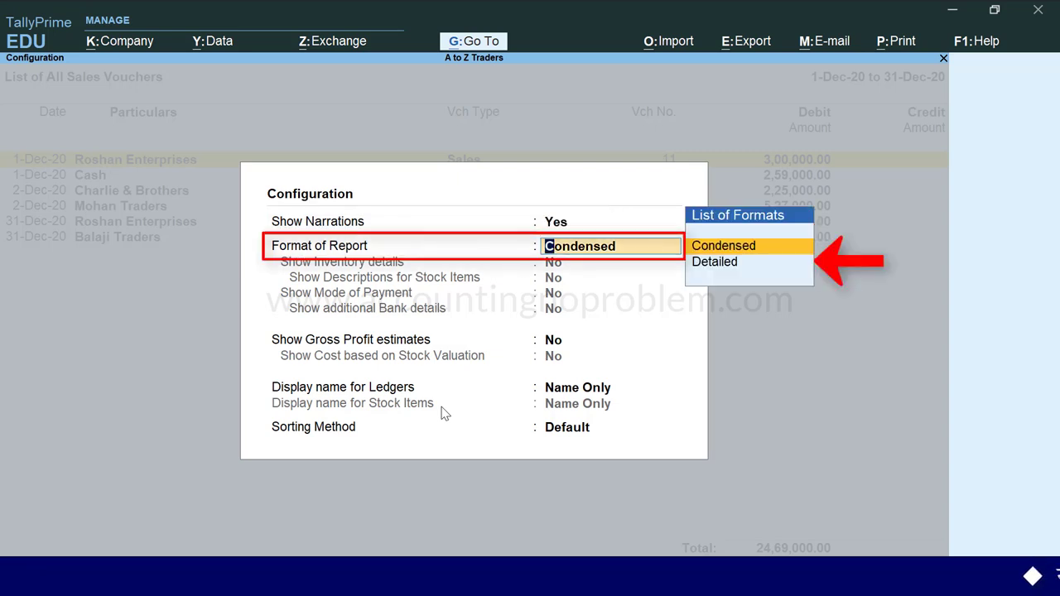
key(Down)
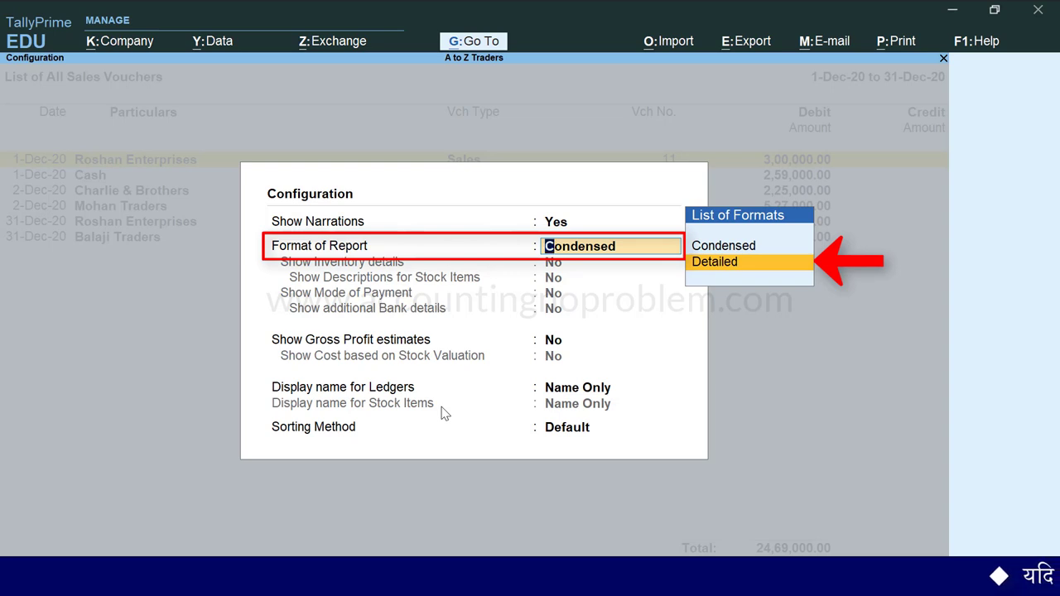
key(Return)
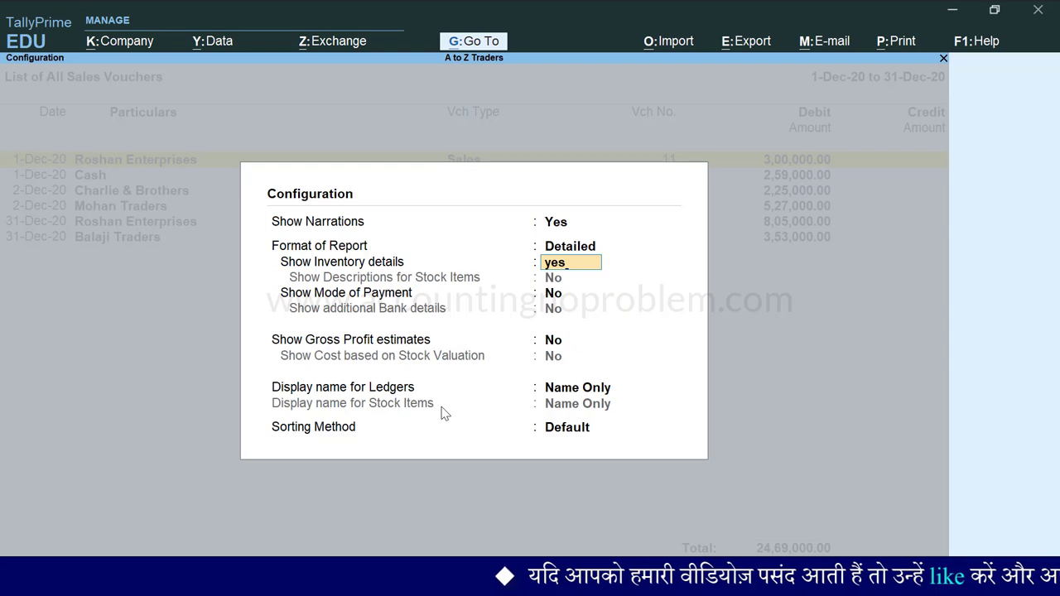
key(ctrl+a)
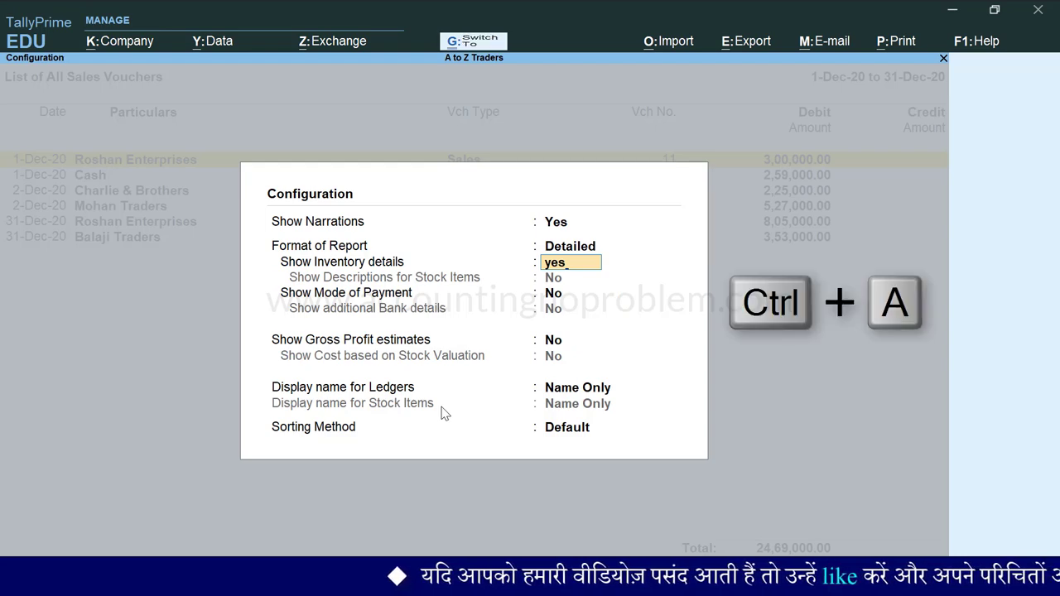
Step: Examine the items, quantities, rates and narrations of all December sales vouchers in the detailed list
key(Down)
key(Down)
key(Down)
key(Down)
key(Down)
key(Down)
key(Down)
key(Down)
key(Down)
key(Down)
key(Down)
key(Down)
key(Down)
key(Down)
key(Down)
key(Down)
key(Down)
key(Down)
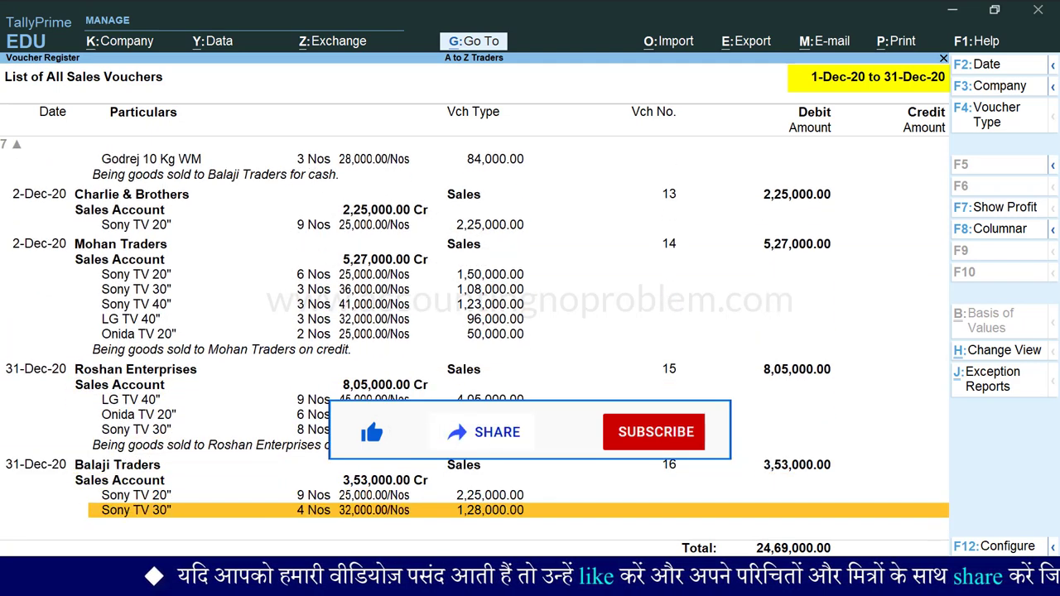
key(Up)
key(Up)
key(Up)
key(Up)
key(Up)
key(Up)
key(Up)
key(Up)
key(Up)
key(Up)
key(Up)
key(Up)
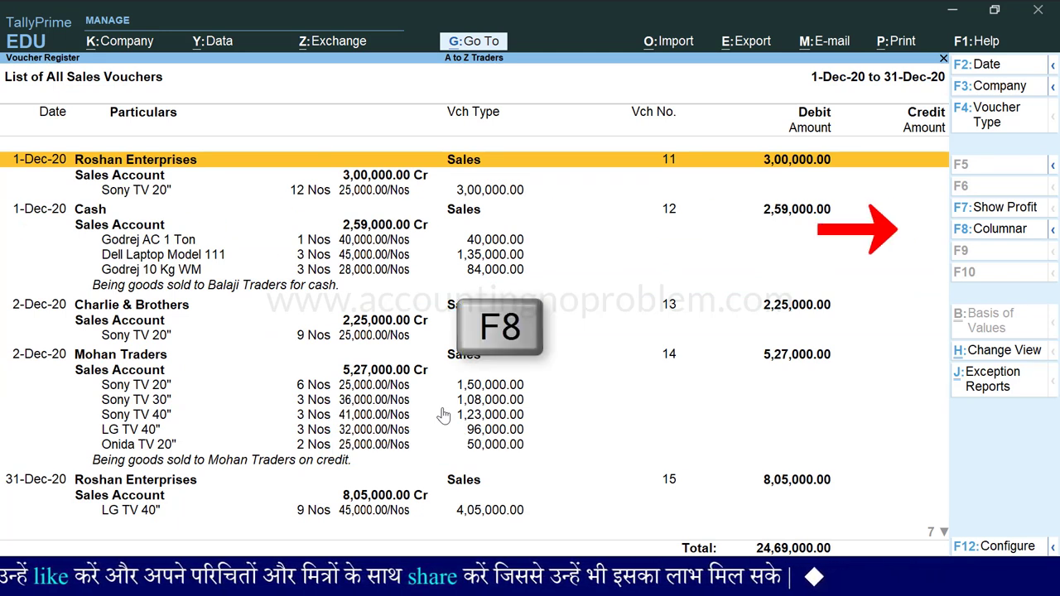
Step: Set up a columnar sales register with all detail options set to Yes and End of List as the column type
key(F8)
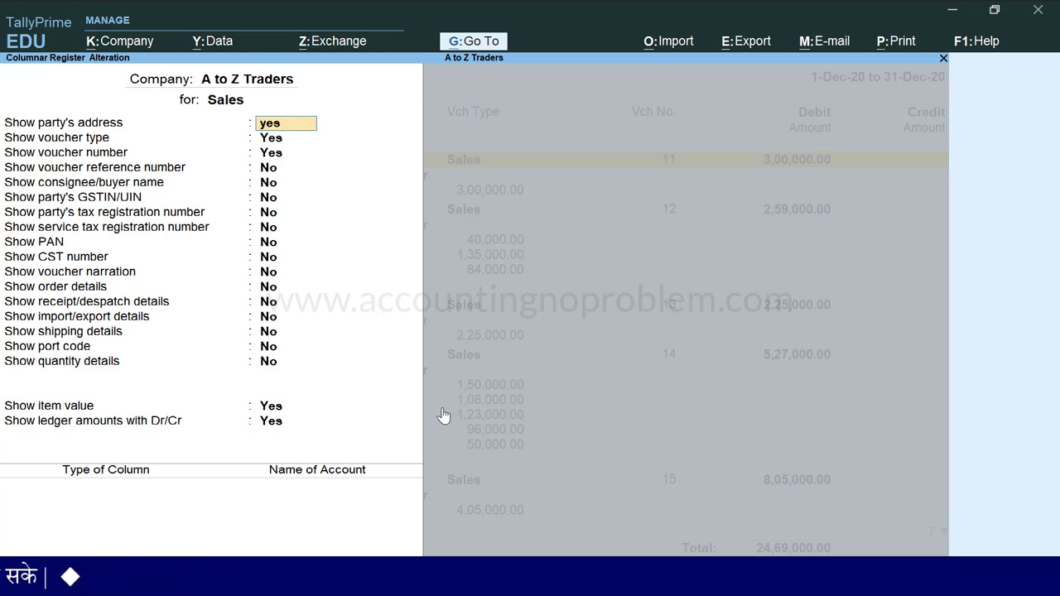
key(Return)
key(Return)
key(Return)
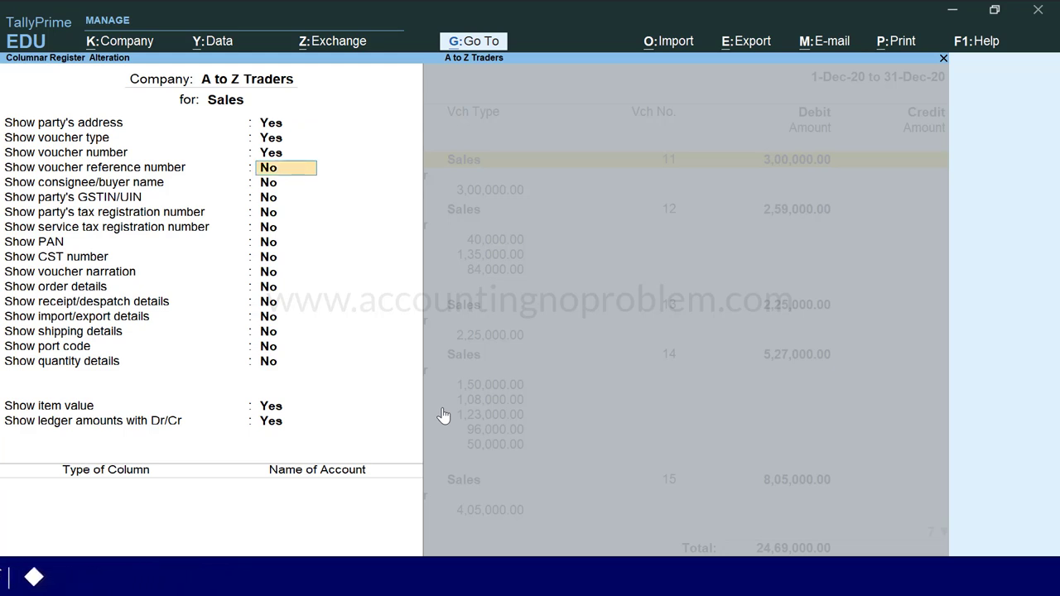
text(yes)
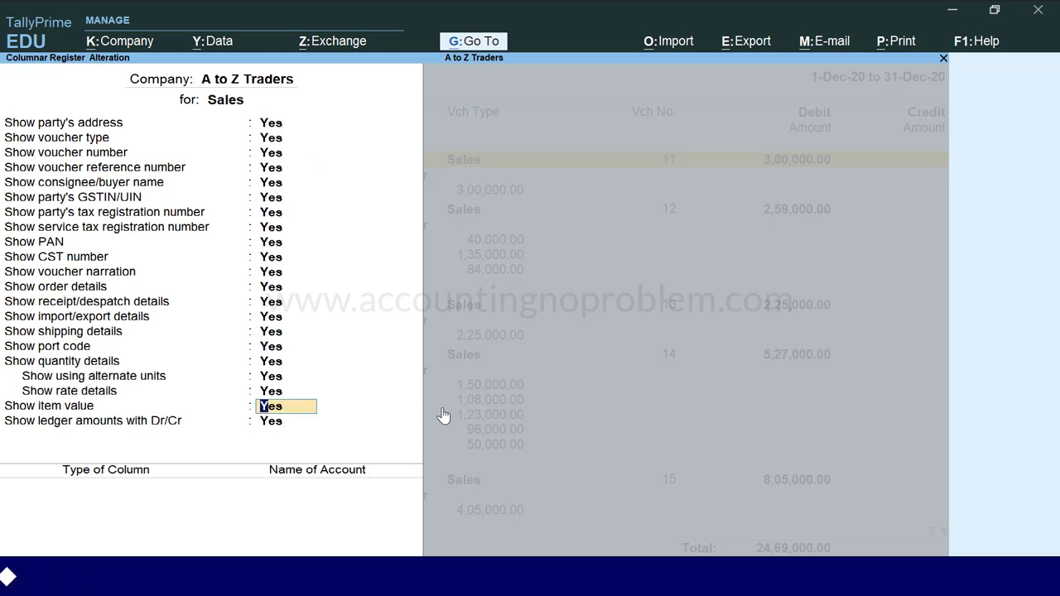
key(Return)
key(Return)
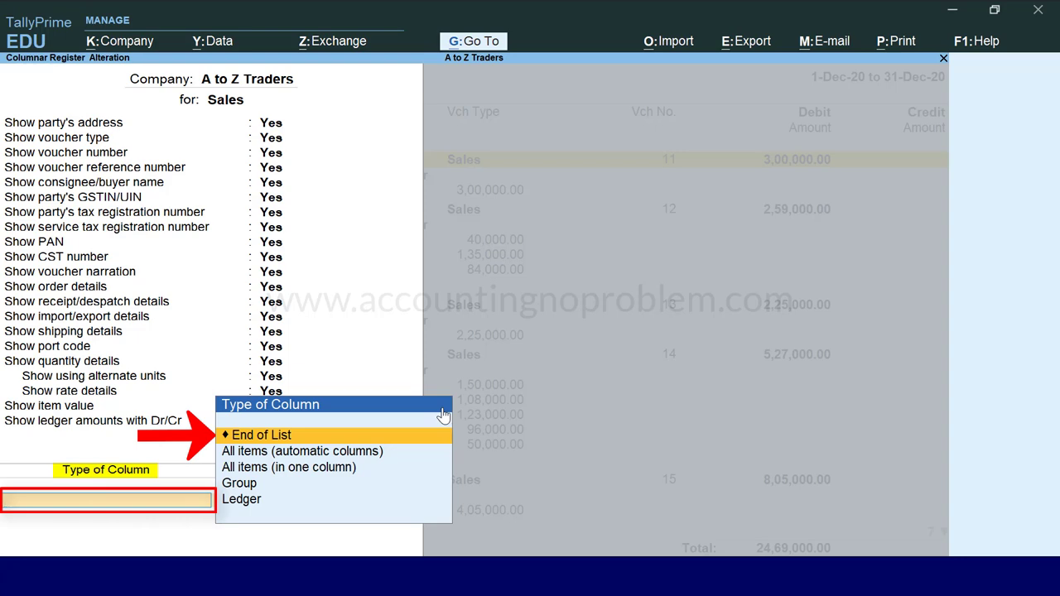
key(Return)
key(Return)
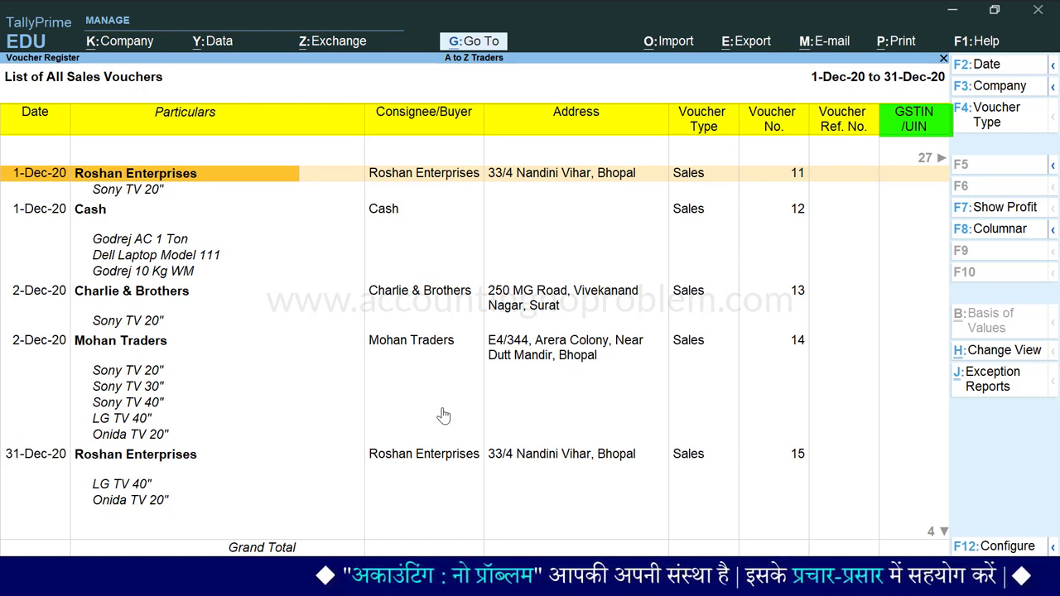
Step: Examine the columns of the columnar register across the first voucher, from Consignee/Buyer through to Sales Account
key(Right)
key(Right)
key(Right)
key(Right)
key(Right)
key(Right)
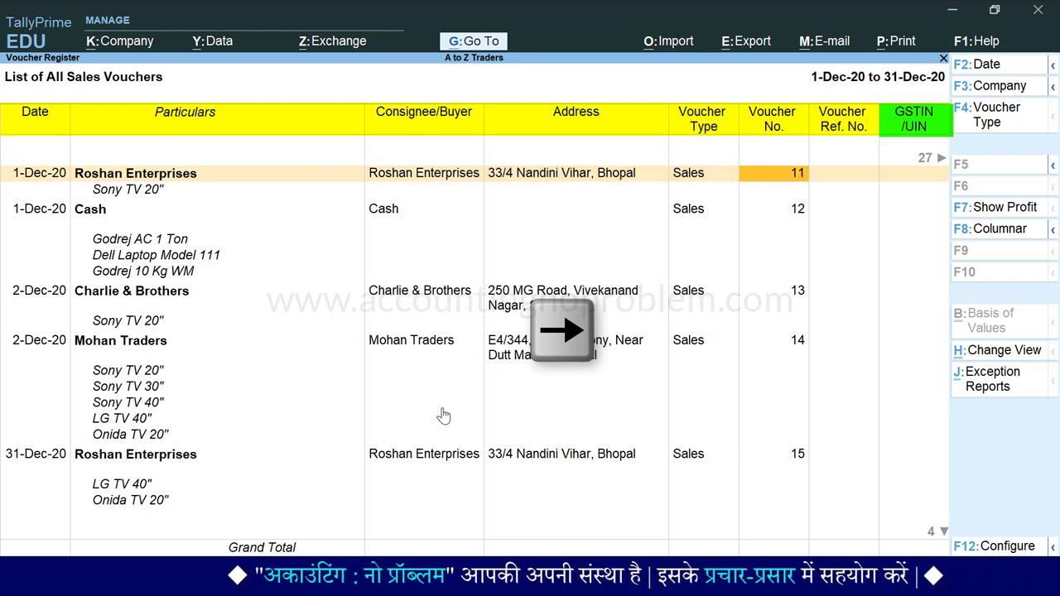
key(Right)
key(Right)
key(Right)
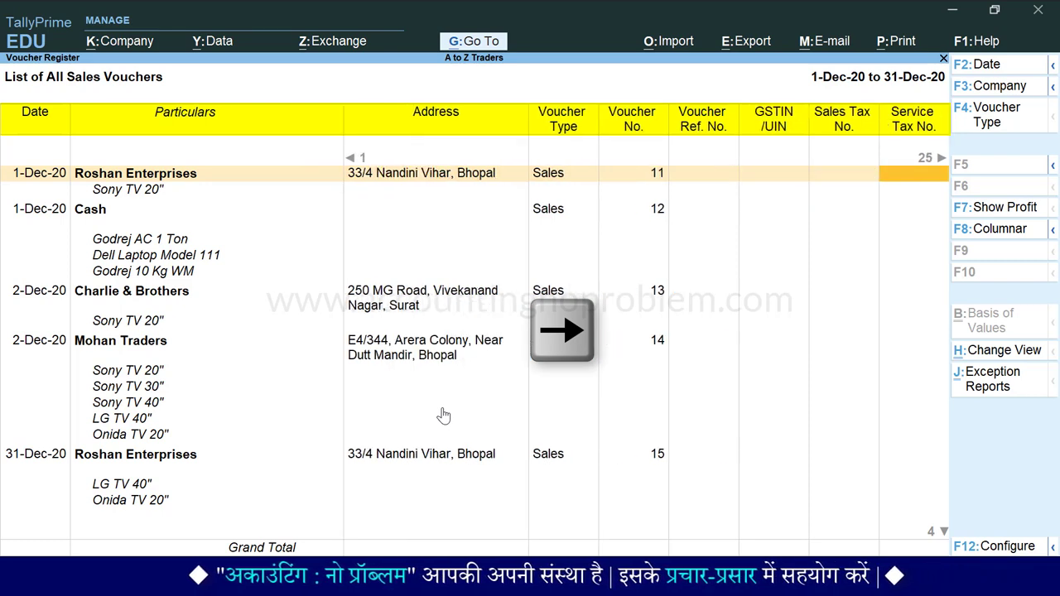
key(Right)
key(Right)
key(Right)
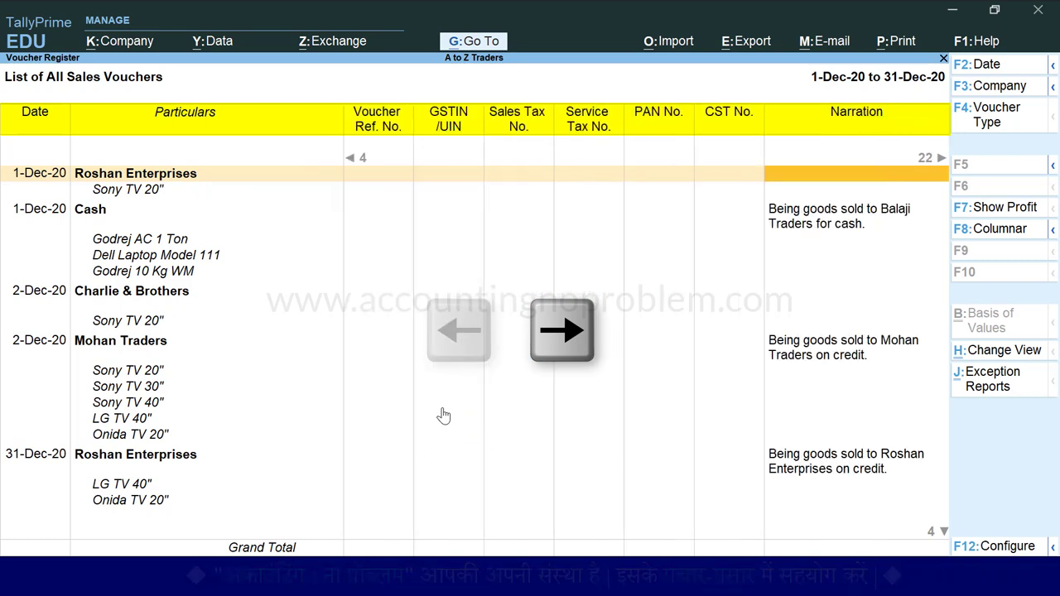
key(Right)
key(Right)
key(Right)
key(Right)
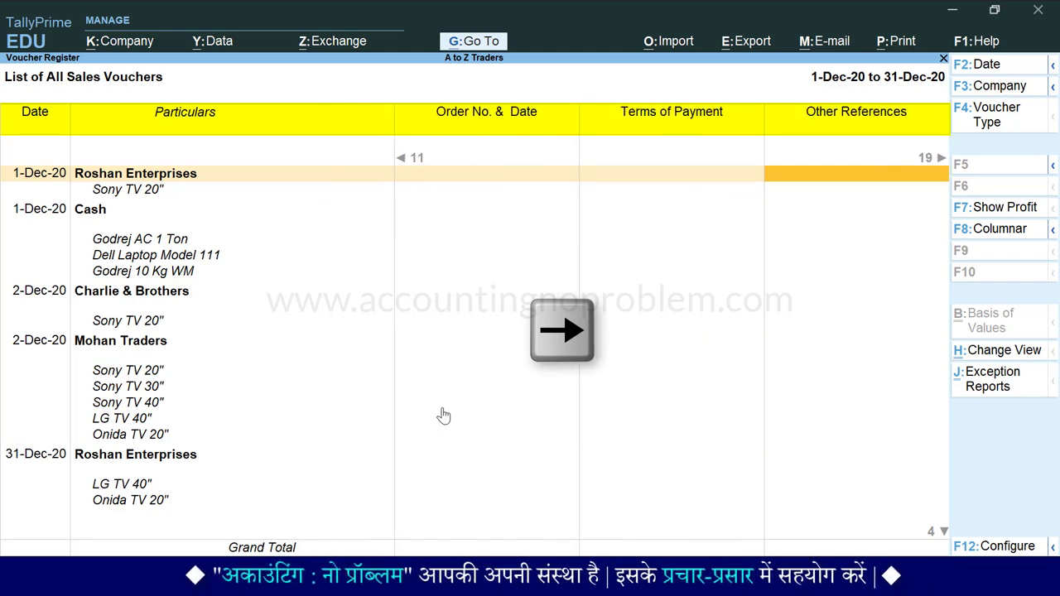
key(Right)
key(Right)
key(Right)
key(Right)
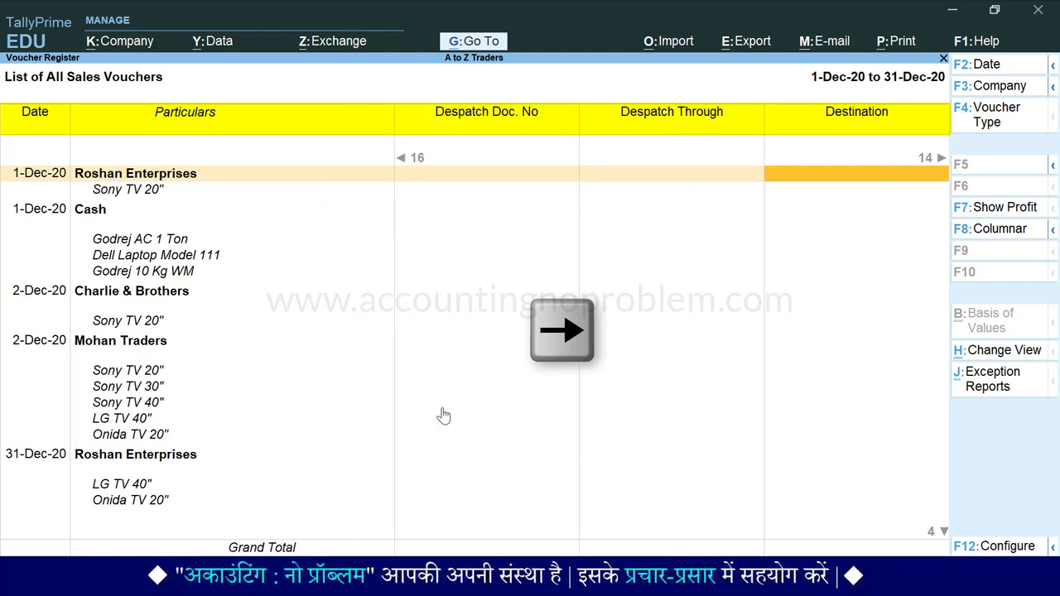
key(Right)
key(Right)
key(Right)
key(Right)
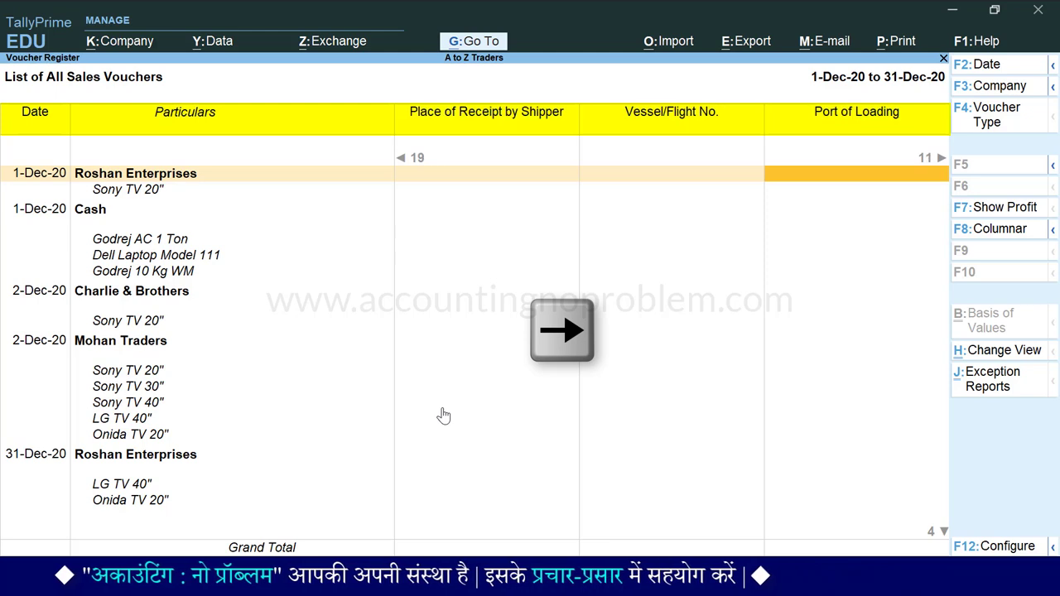
key(Right)
key(Right)
key(Right)
key(Right)
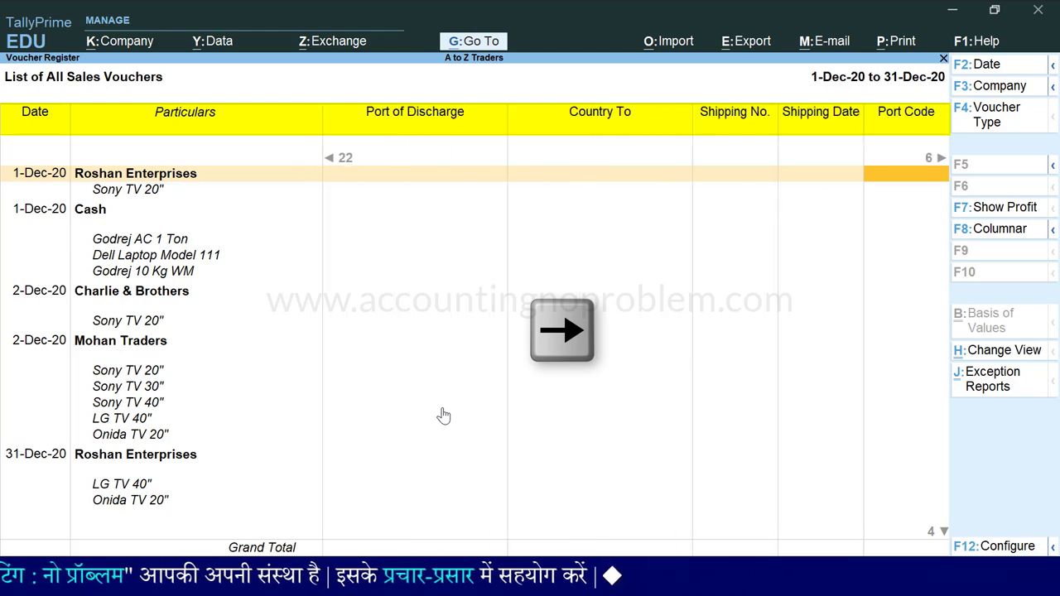
key(Right)
key(Right)
key(Right)
key(Right)
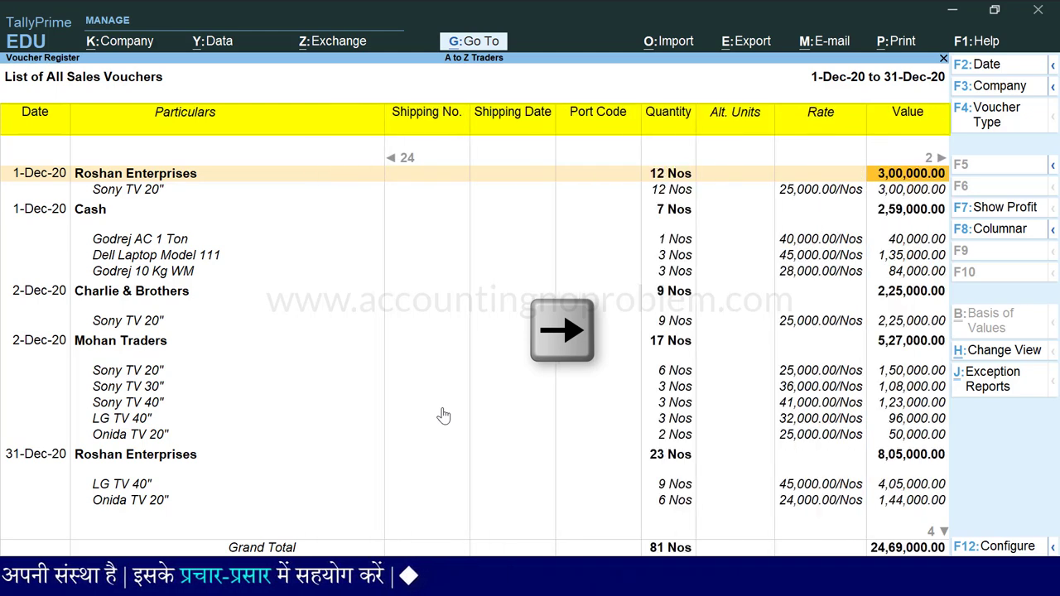
key(Right)
key(Right)
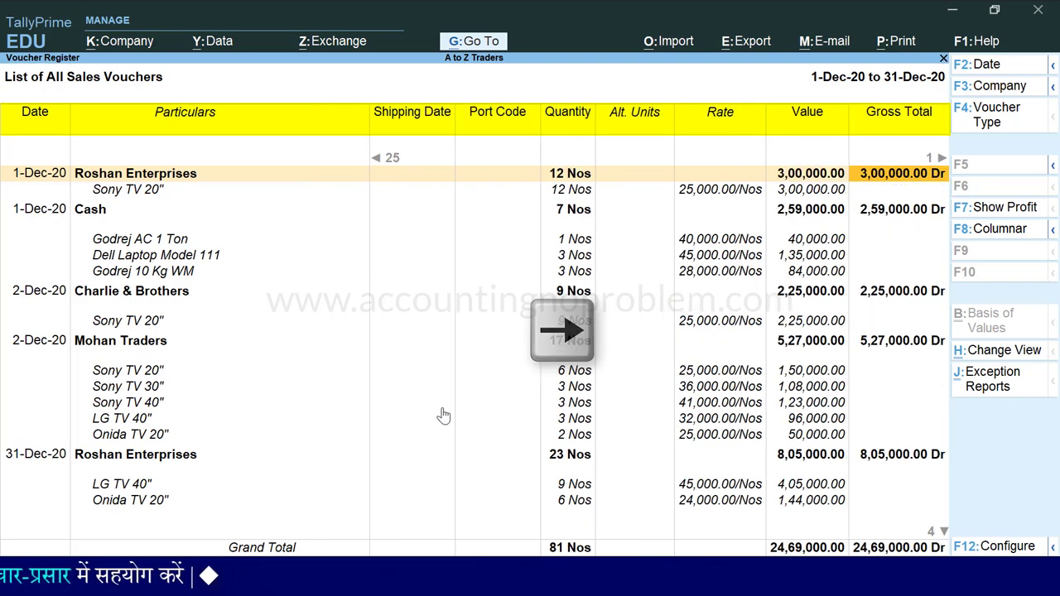
Step: Check the quantity, rate, value and gross total of each voucher down the register, returning to the first entry
key(Down)
key(Down)
key(Down)
key(Down)
key(Down)
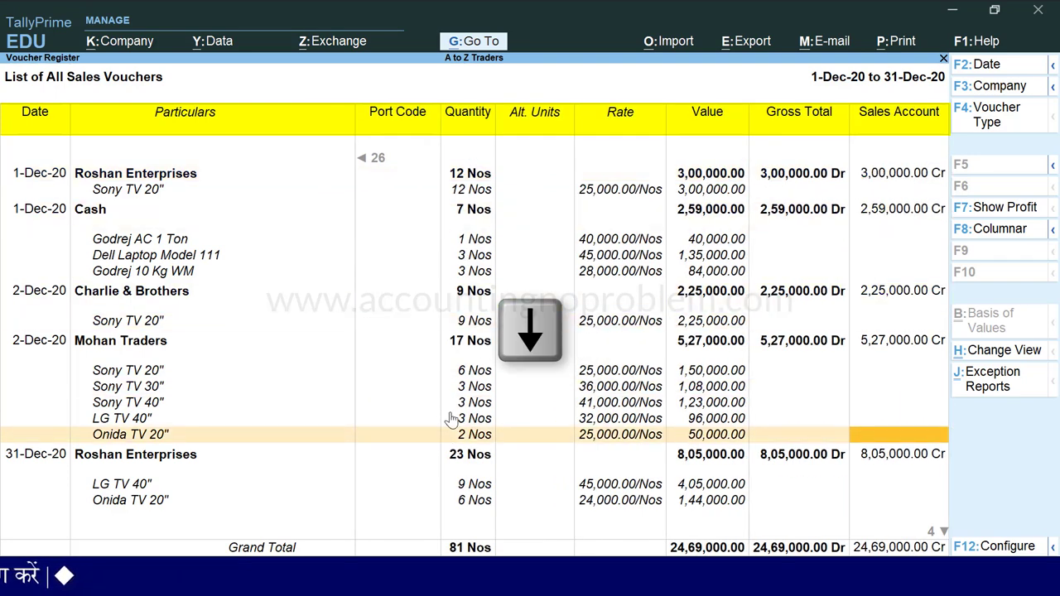
key(Down)
key(Up)
key(Up)
key(Up)
key(Up)
key(Up)
key(Up)
key(Up)
key(Up)
key(Up)
key(Up)
key(Up)
key(Up)
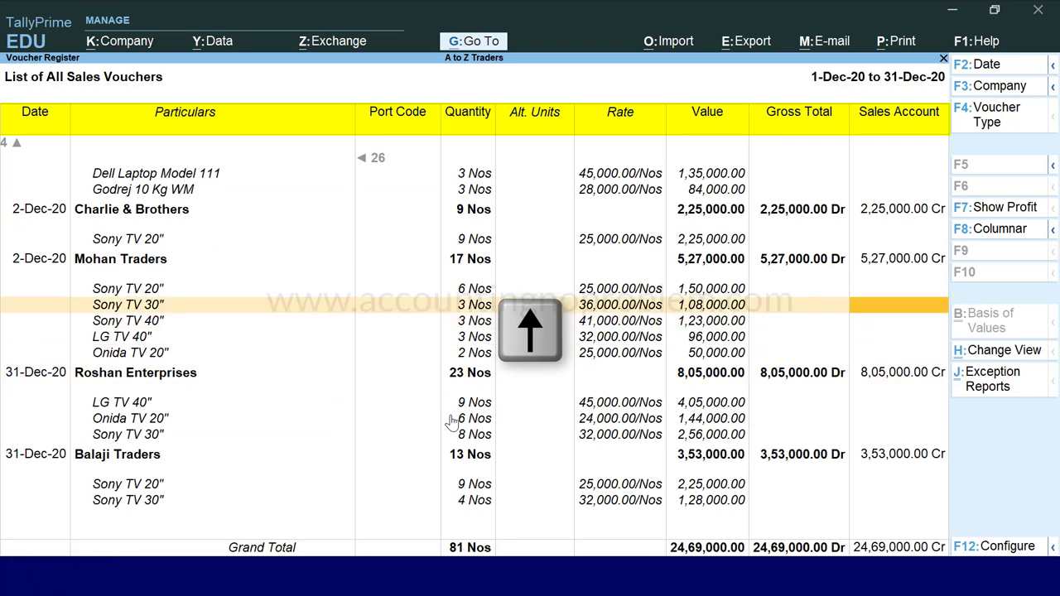
key(Up)
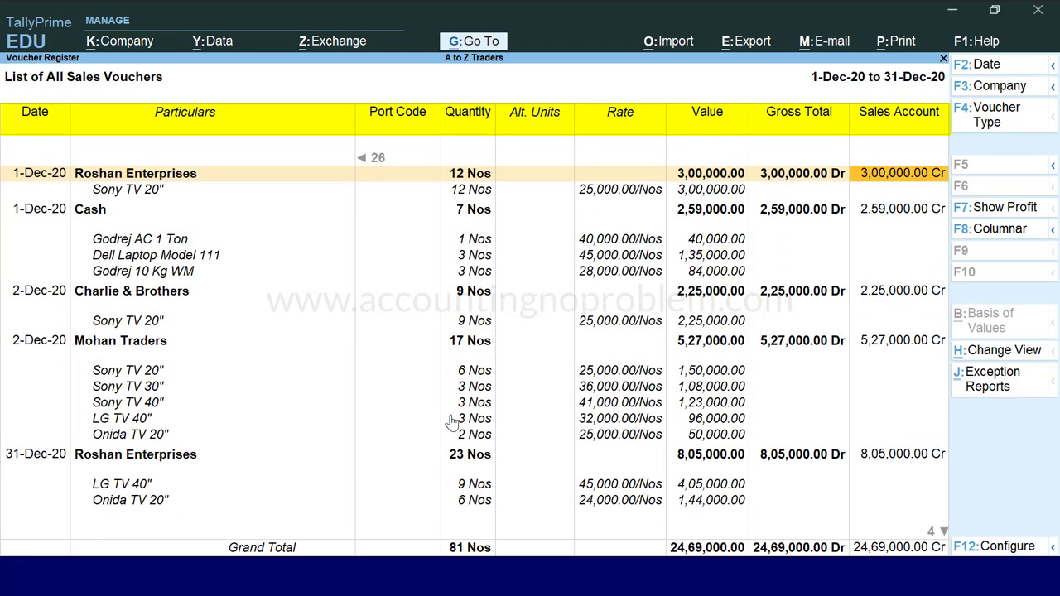
Step: Look back across the first voucher's columns in the columnar register, from Sales Account to Particulars
key(Left)
key(Left)
key(Left)
key(Left)
key(Left)
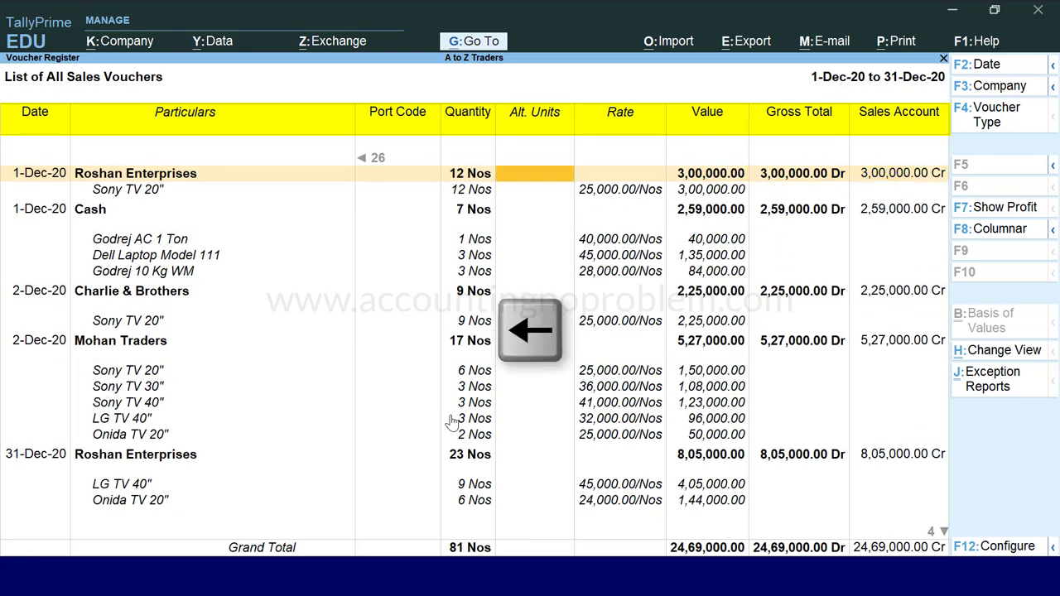
key(Left)
key(Left)
key(Left)
key(Left)
key(Left)
key(Left)
key(Left)
key(Left)
key(Left)
key(Left)
key(Left)
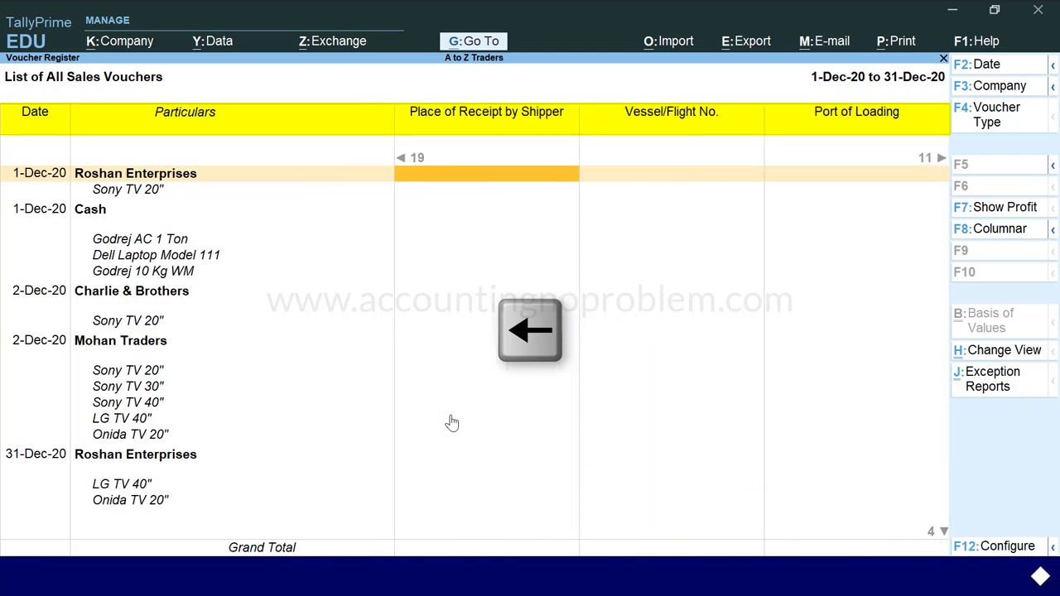
key(Left)
key(Left)
key(Left)
key(Left)
key(Left)
key(Left)
key(Left)
key(Left)
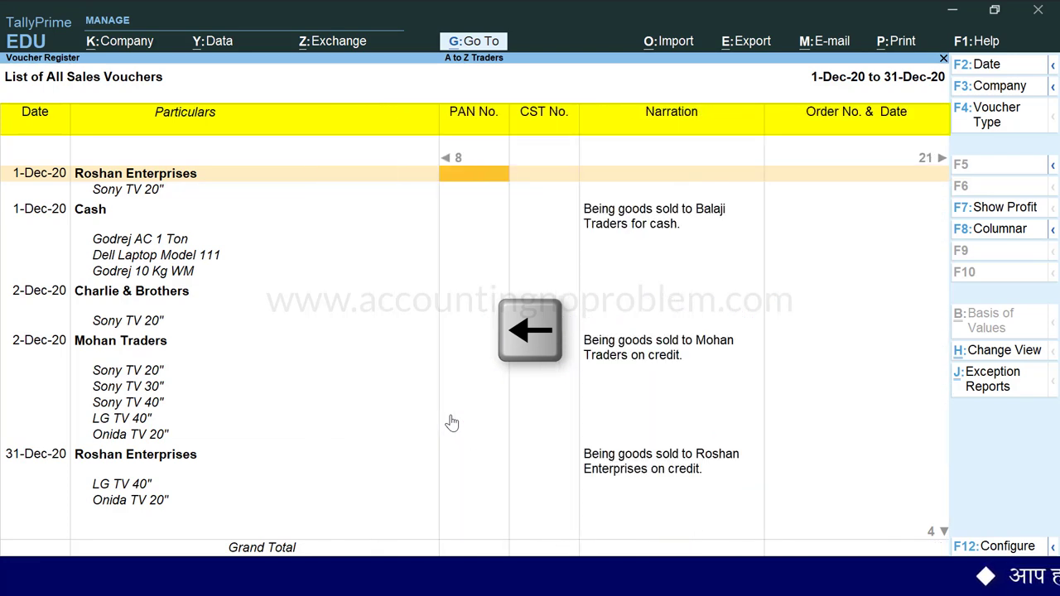
key(Left)
key(Left)
key(Left)
key(Left)
key(Left)
key(Left)
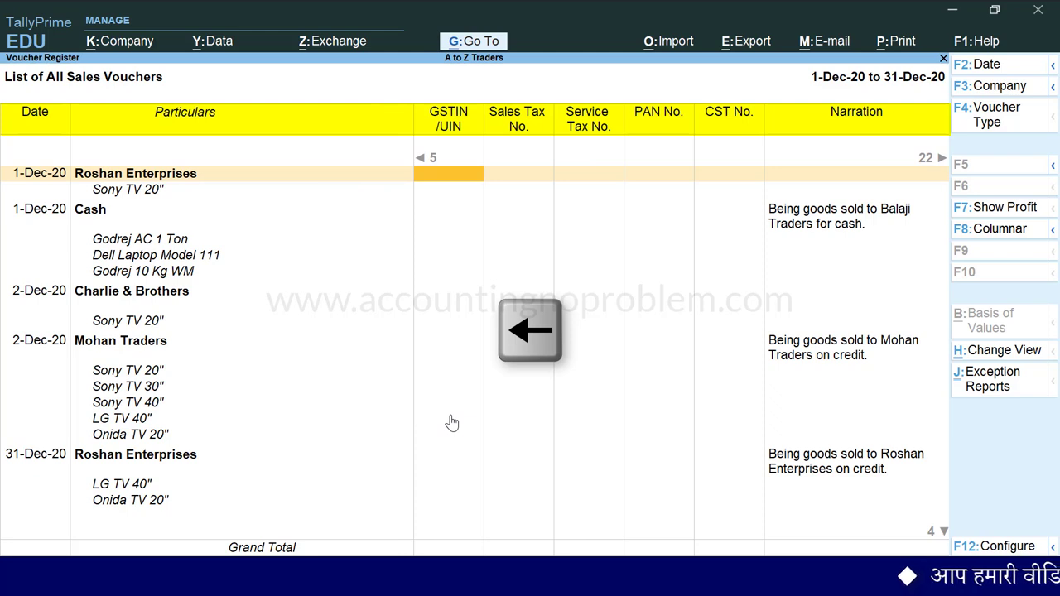
key(Left)
key(Left)
key(Left)
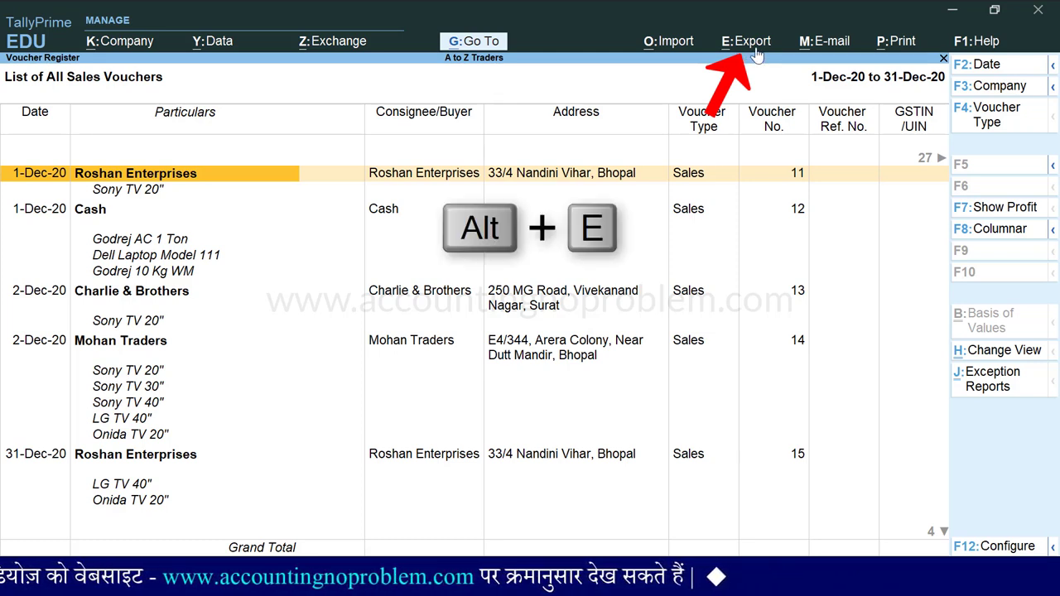
Step: Set up an export of the current columnar register with Excel (Spreadsheet) as the file format
key(alt+e)
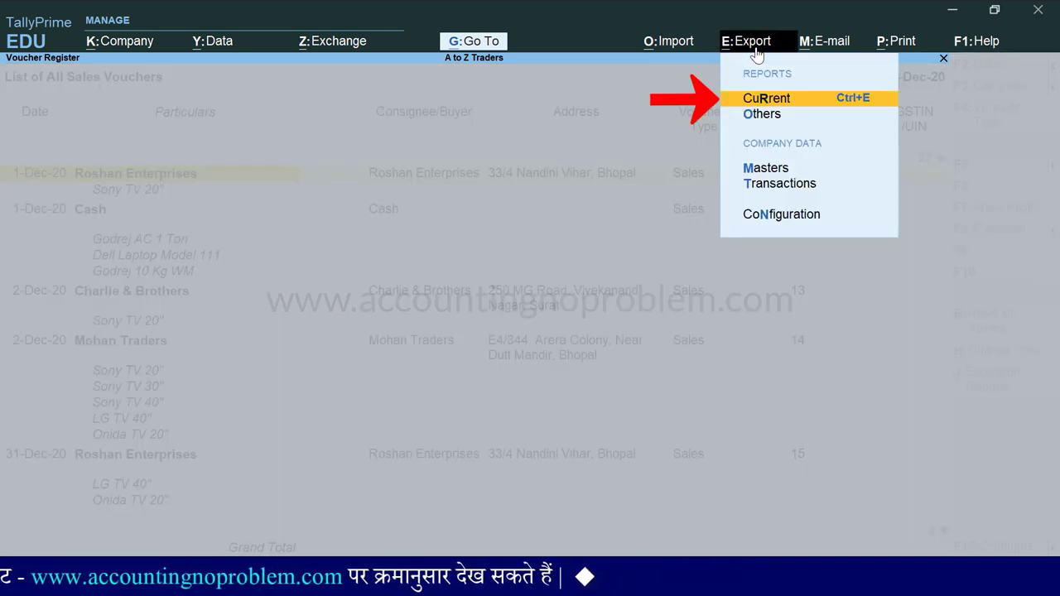
key(r)
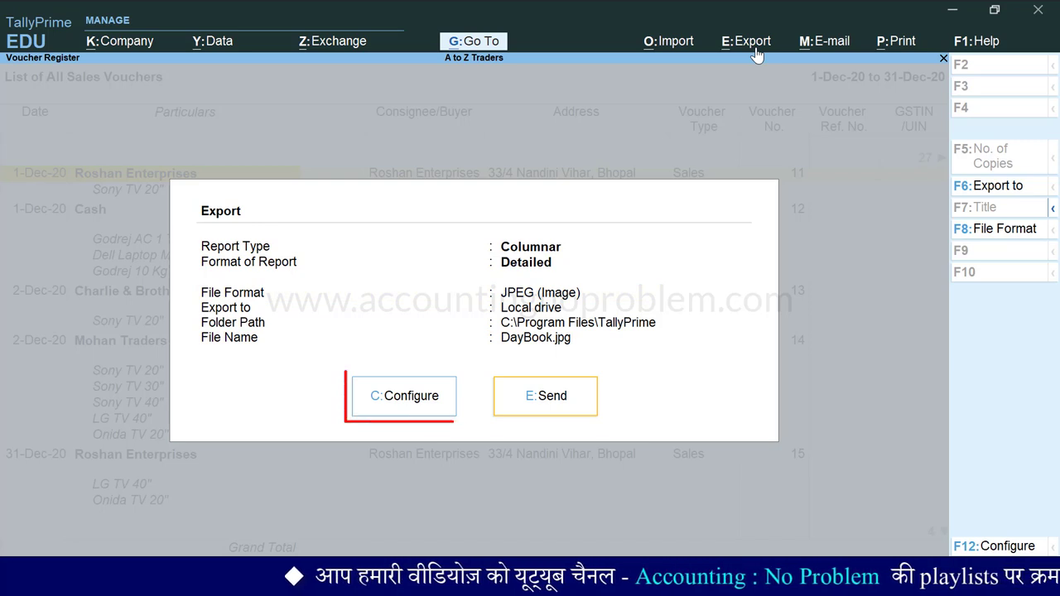
key(c)
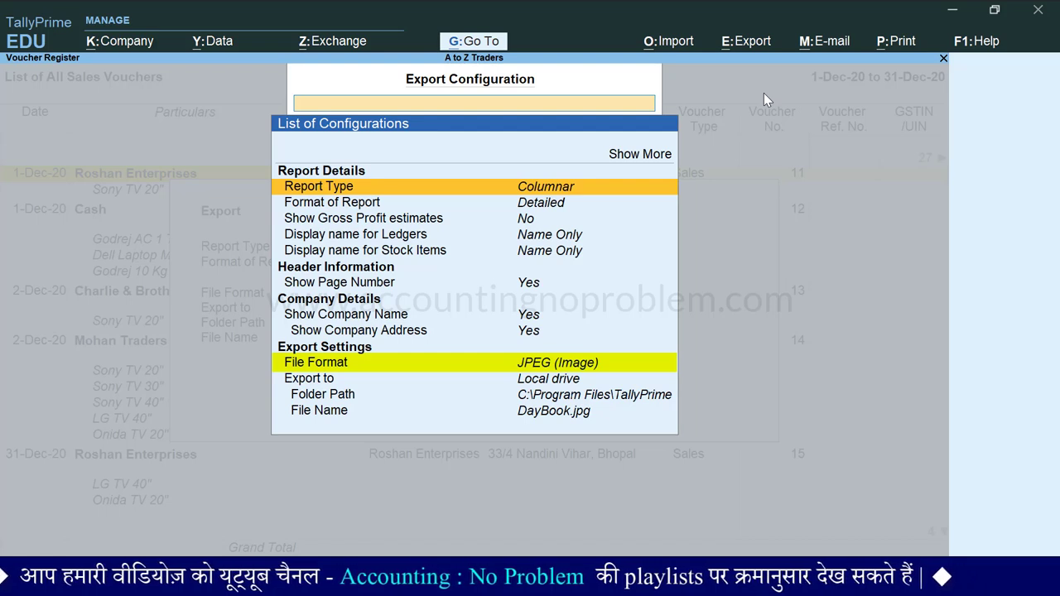
key(Down)
key(Down)
key(Down)
key(Down)
key(Down)
key(Down)
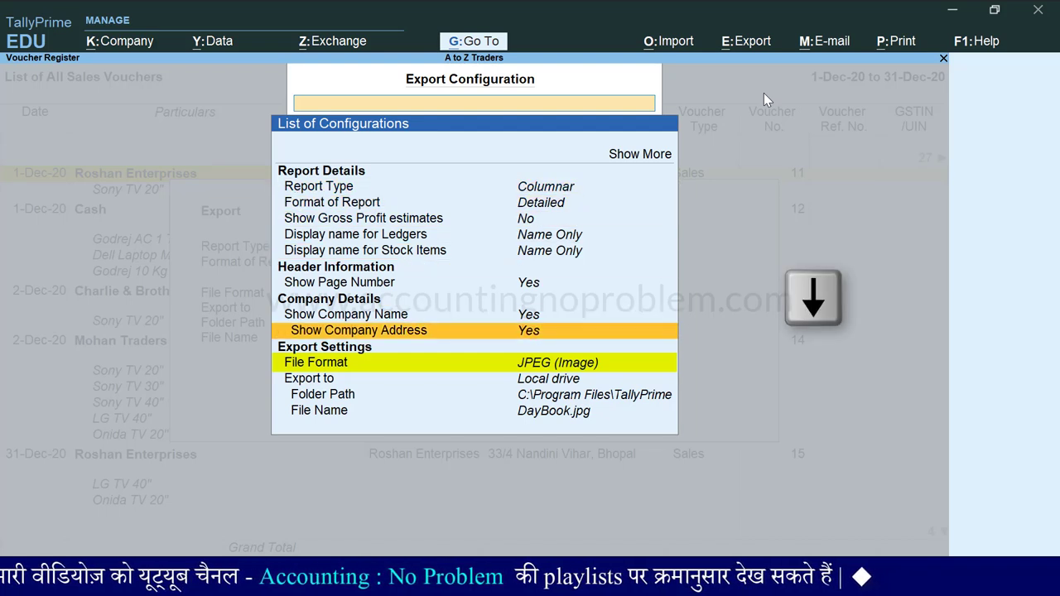
key(Down)
key(Down)
key(Return)
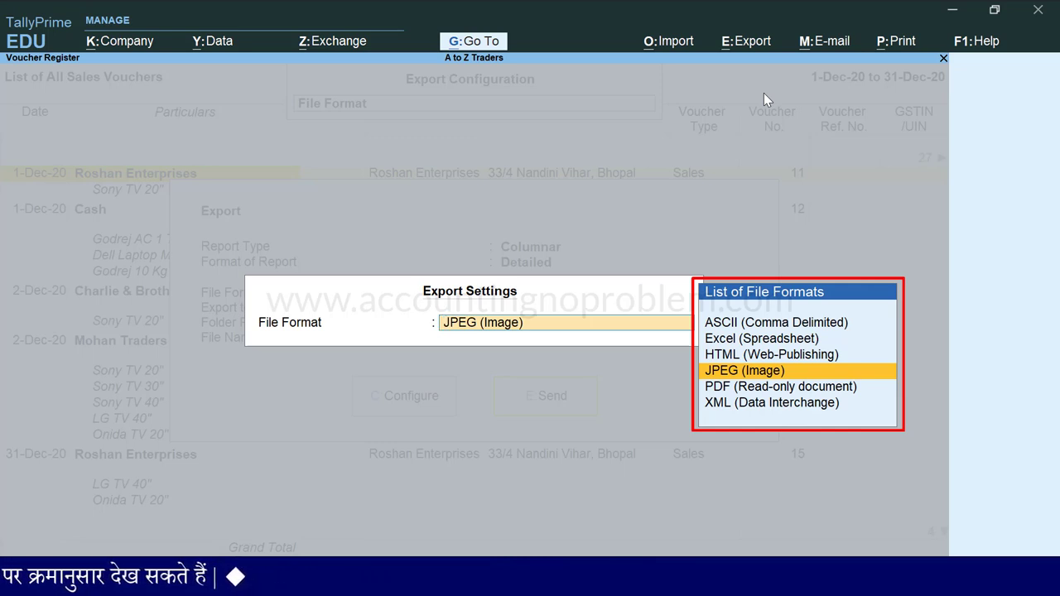
key(Up)
key(Up)
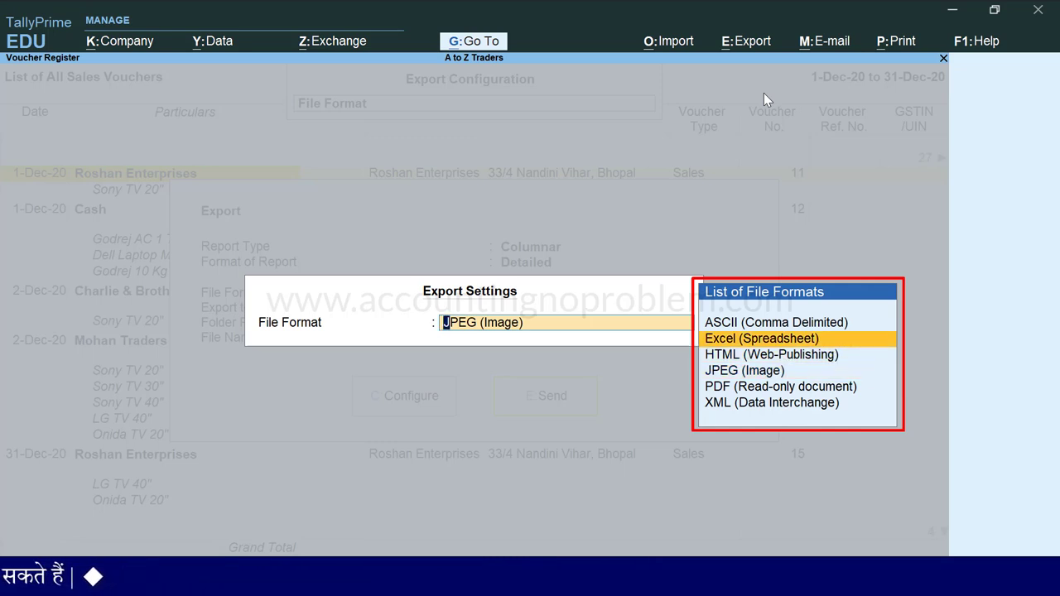
key(Return)
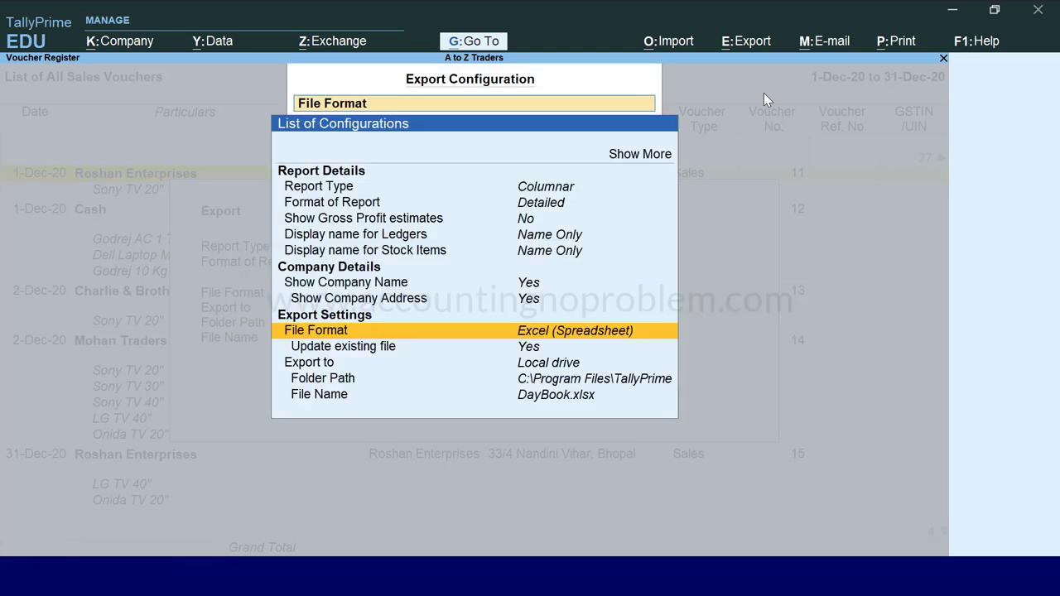
key(ctrl+a)
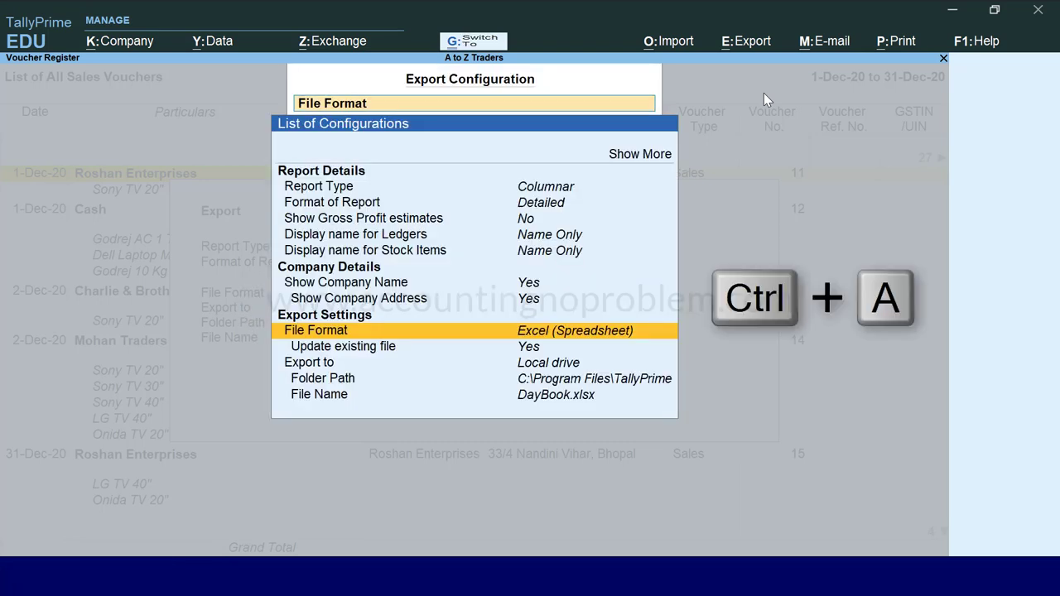
key(ctrl+a)
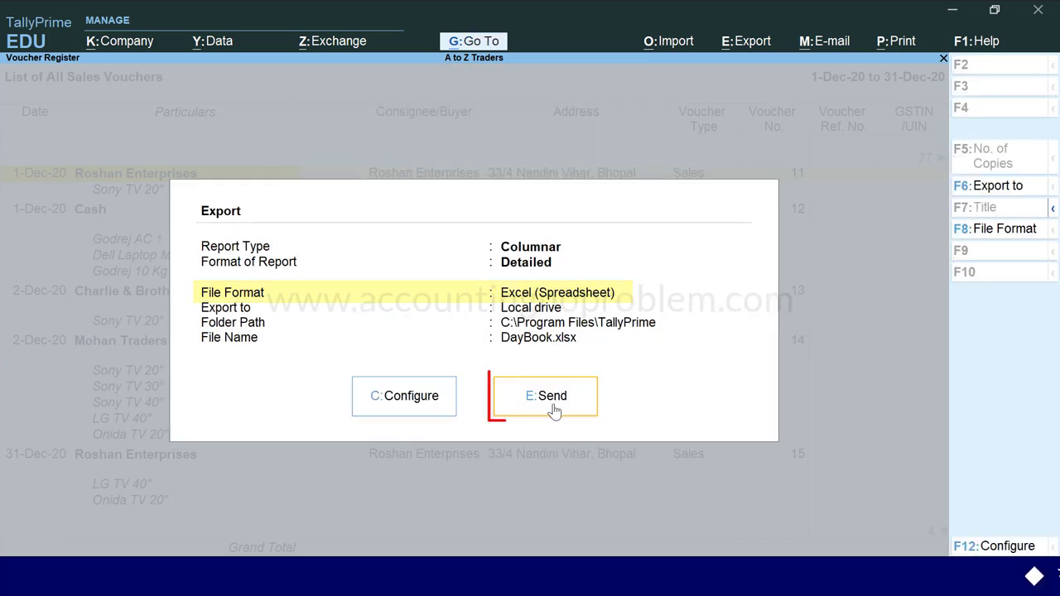
Step: Export the register to the local drive as DayBook.xlsx, and look over the exported sheet in Excel before closing it
key(e)
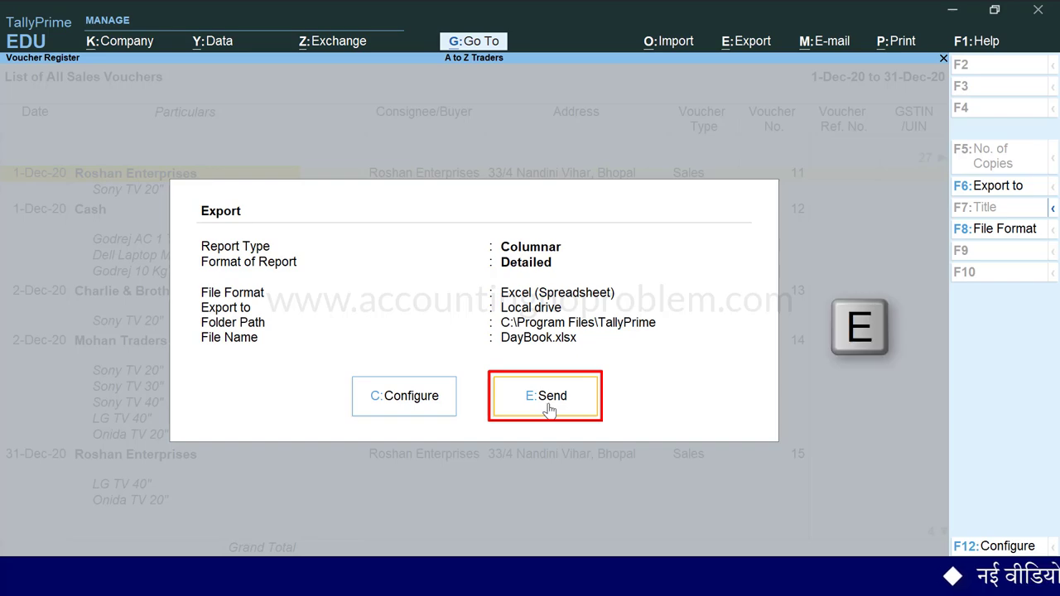
click(548, 410)
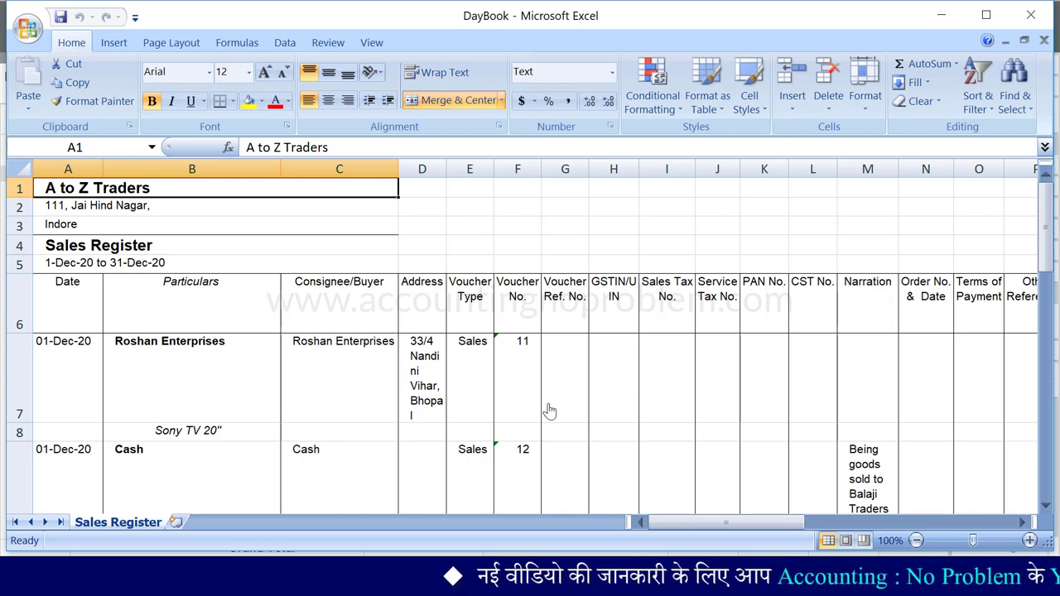
drag(1045, 225, 1045, 194)
drag(702, 523, 663, 528)
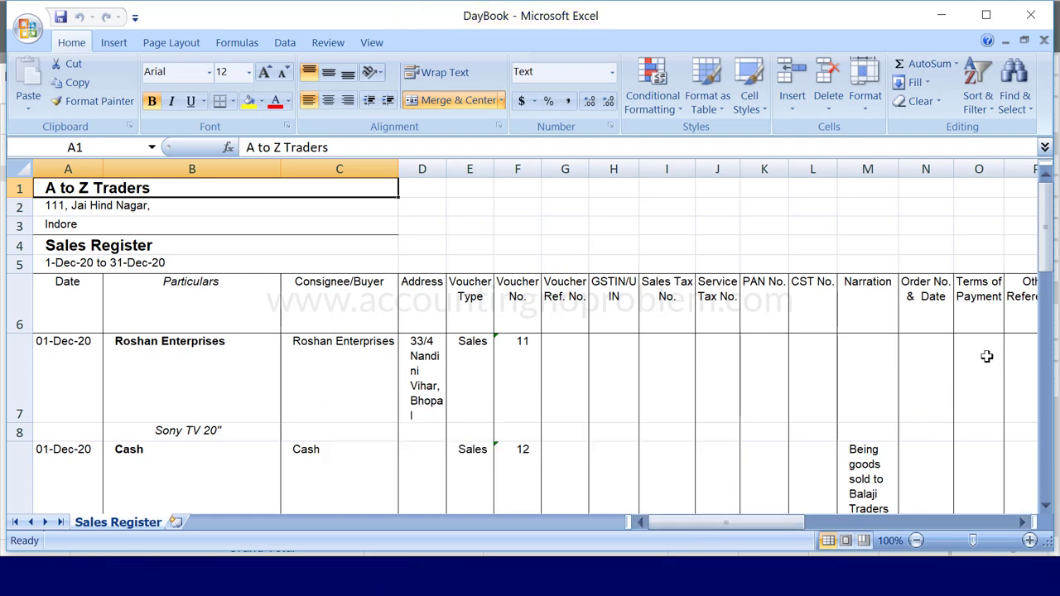
click(1031, 15)
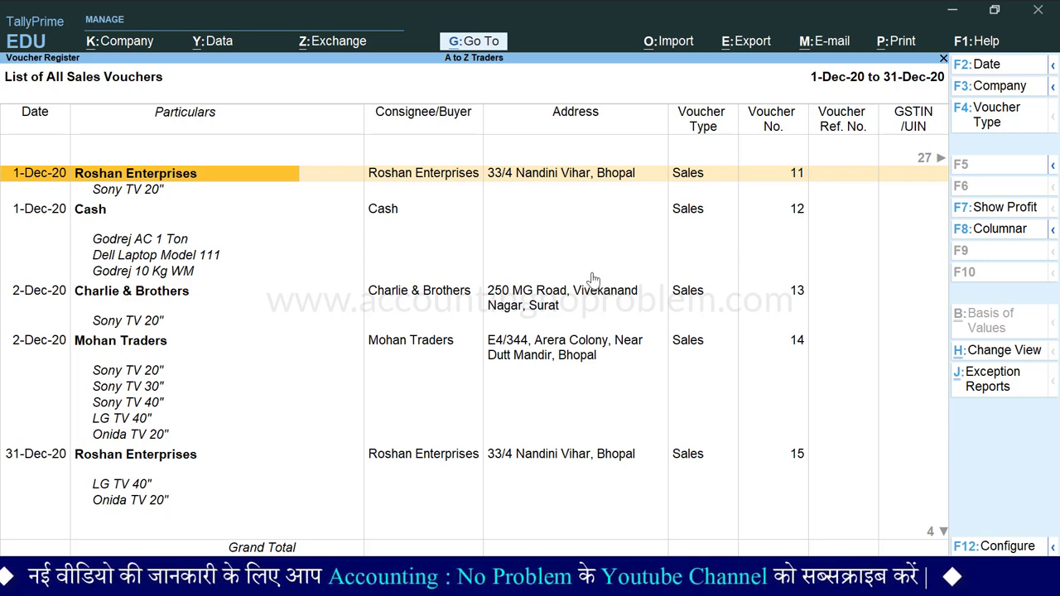
Step: Open the print configuration for the columnar register and expand it to show more options
key(ctrl+p)
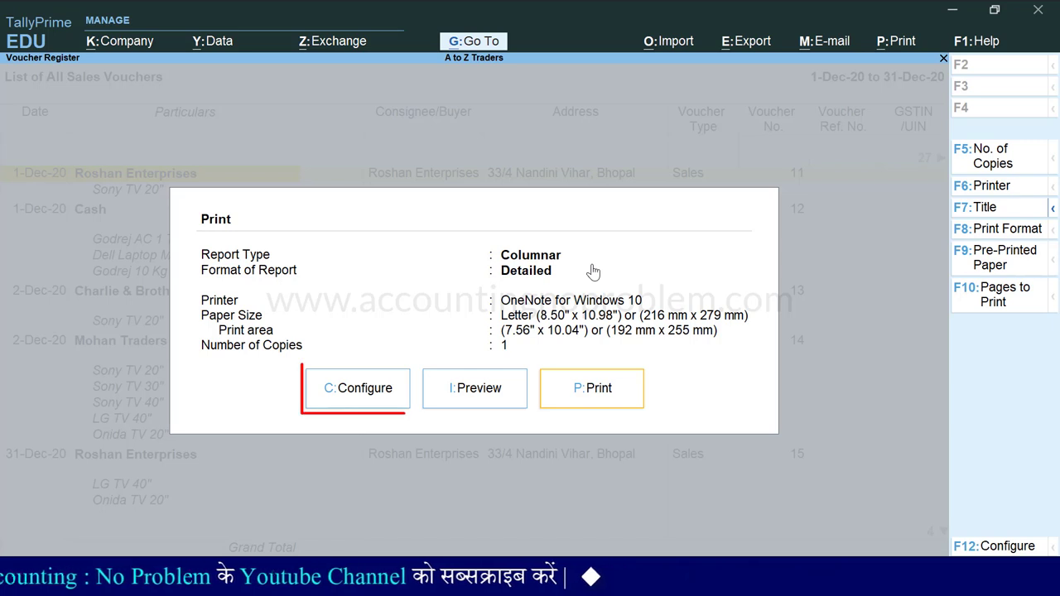
key(c)
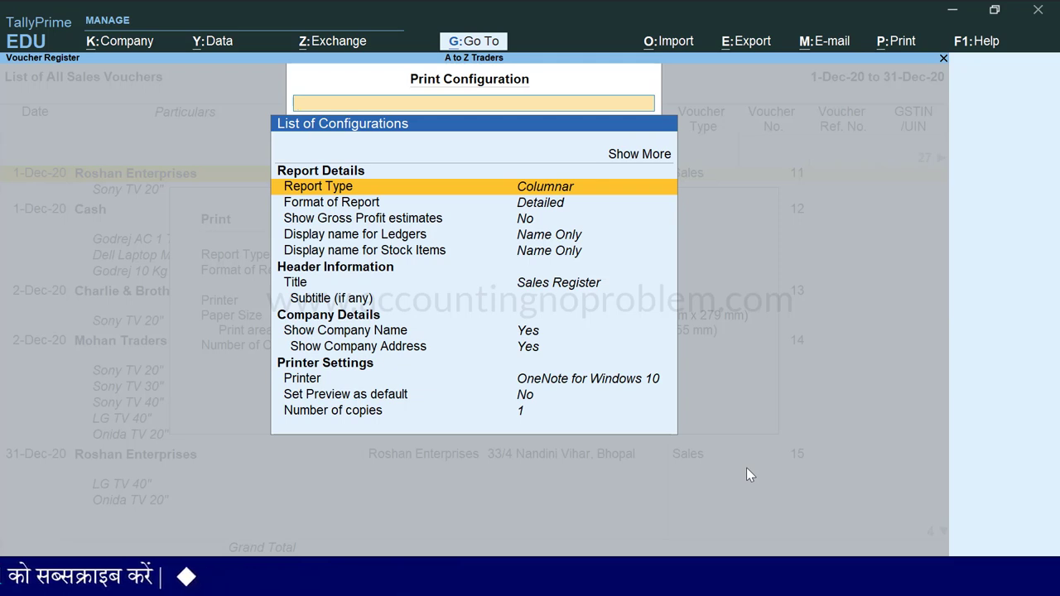
key(Up)
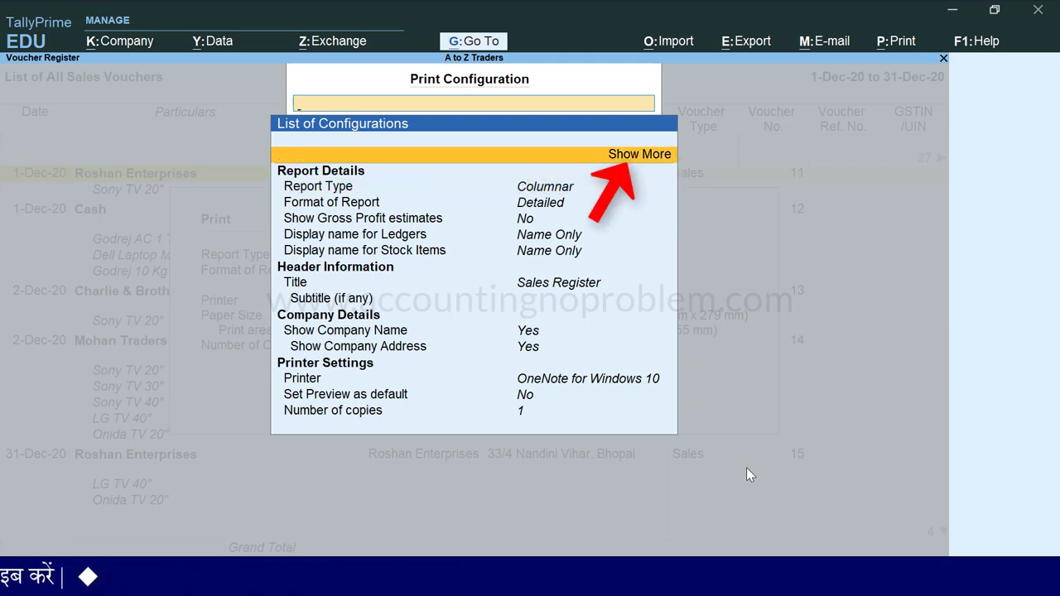
key(Return)
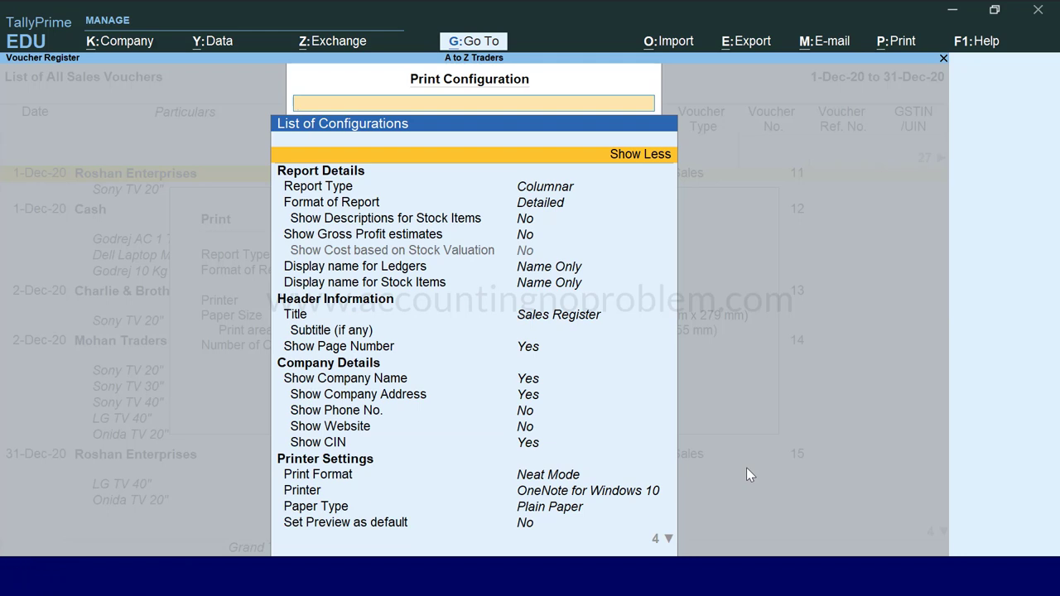
Step: Examine the report, header, company and printer settings in the expanded print configuration, and leave it without changing anything
key(Down)
key(Down)
key(Down)
key(Down)
key(Down)
key(Down)
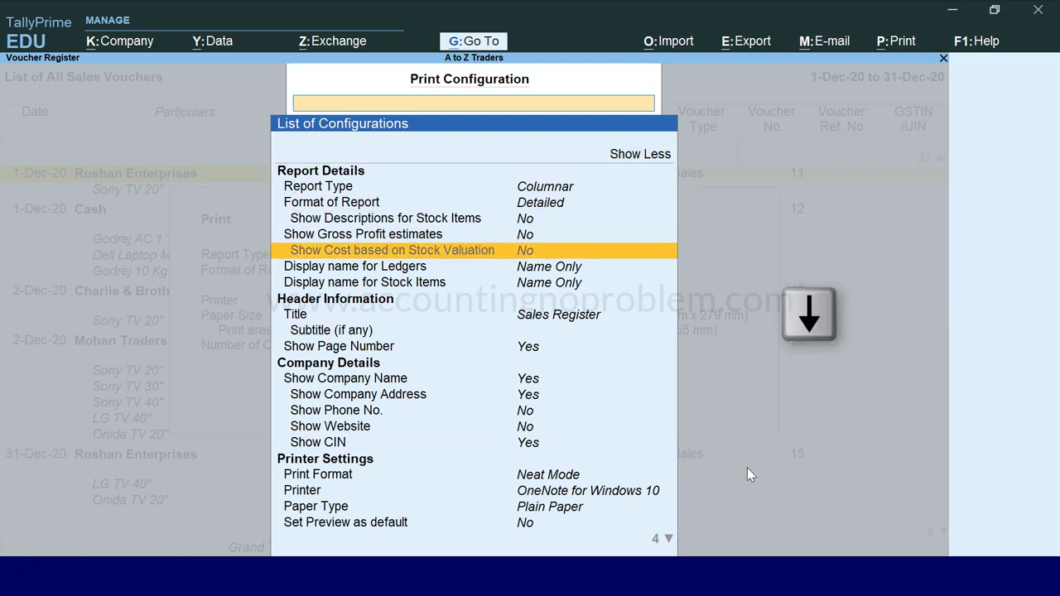
key(Down)
key(Down)
key(Down)
key(Down)
key(Down)
key(Down)
key(Down)
key(Down)
key(Down)
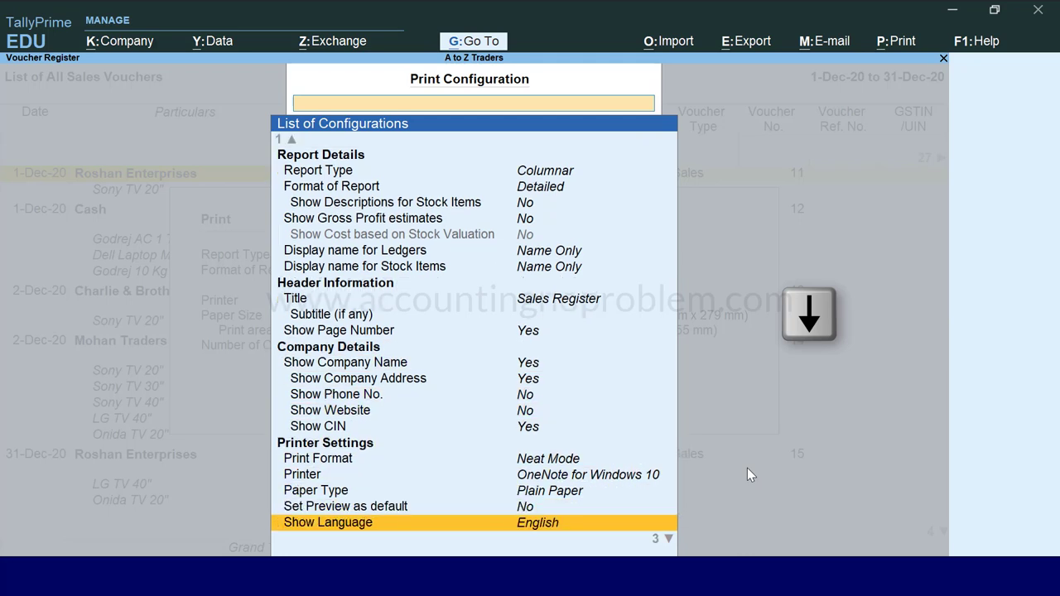
key(Up)
key(Up)
key(Up)
key(Up)
key(Up)
key(Up)
key(Up)
key(Up)
key(Up)
key(Up)
key(Up)
key(Up)
key(Up)
key(Up)
key(Up)
key(Up)
key(Up)
key(Up)
key(Up)
key(Up)
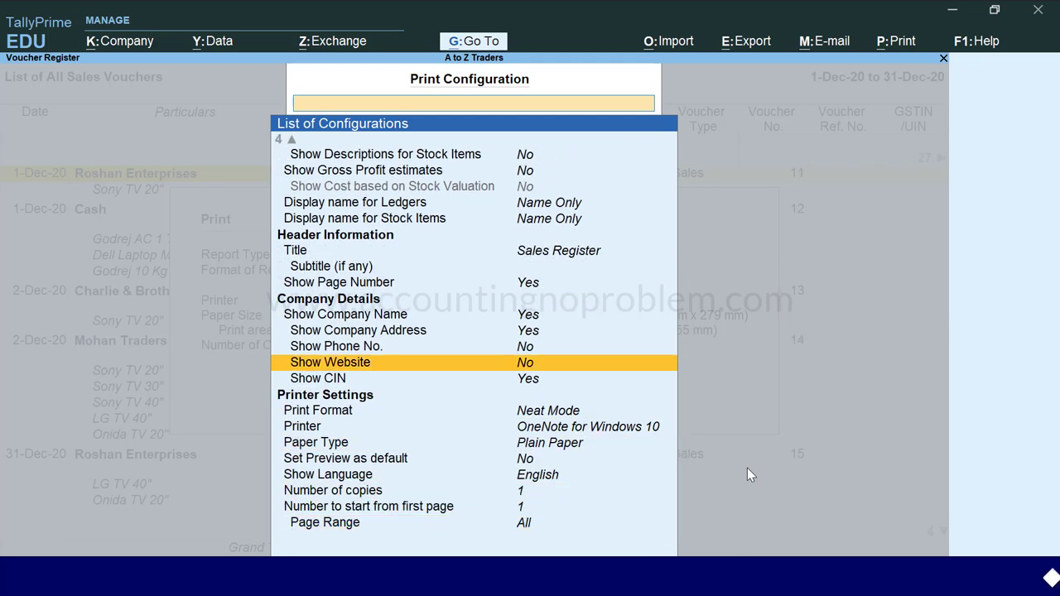
key(Up)
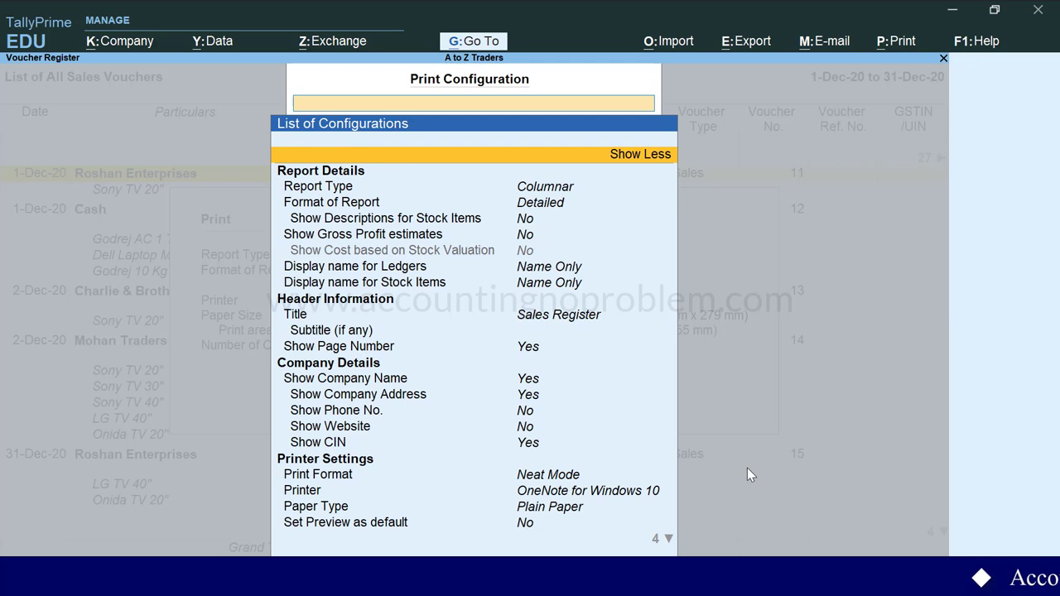
key(Escape)
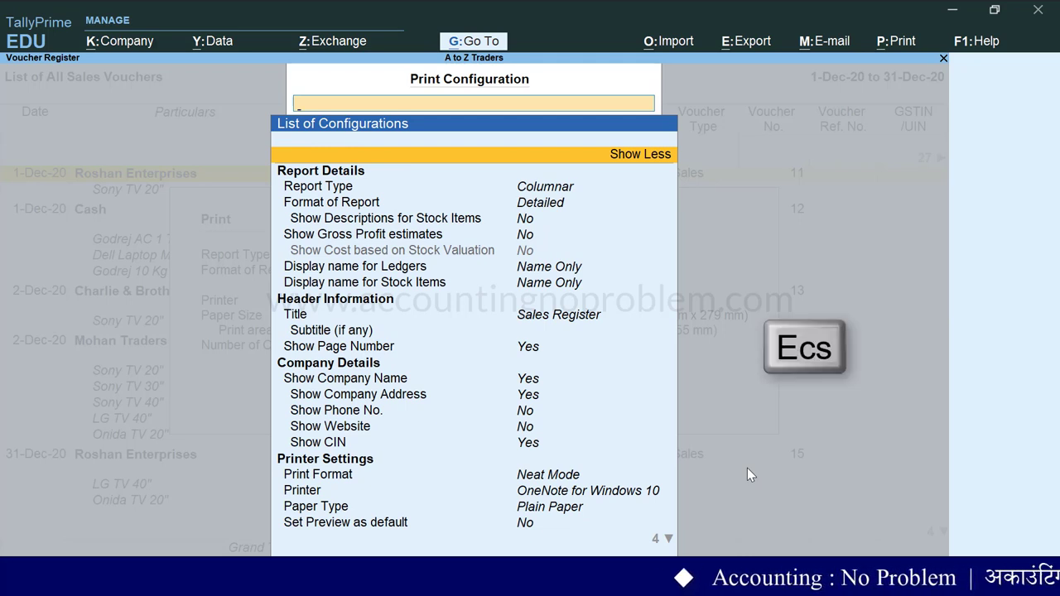
key(Escape)
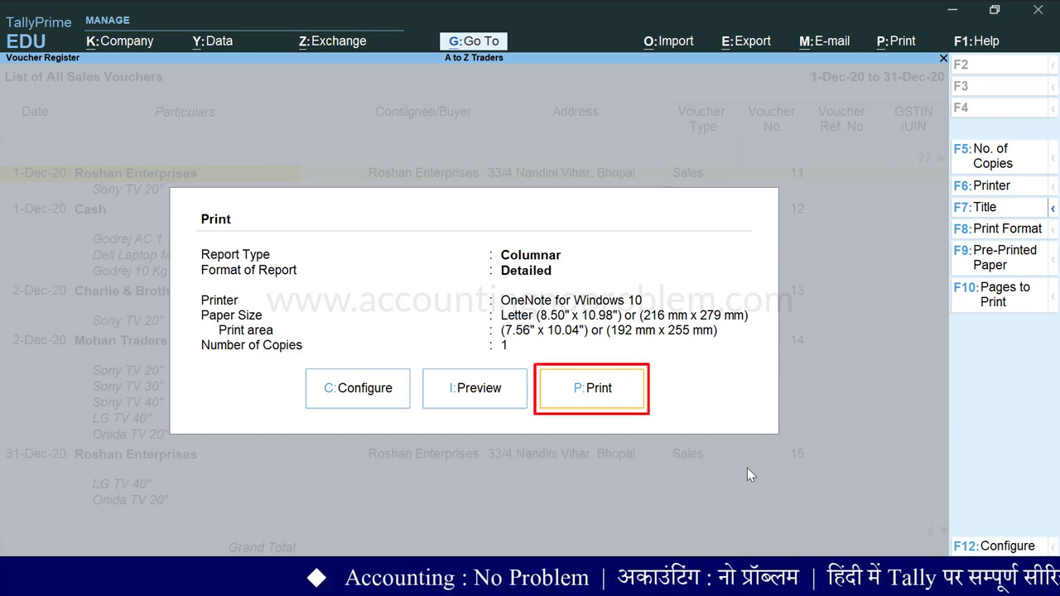
Step: Preview the columnar sales register printout, look through its parts from first to last, and return to the print settings
key(p)
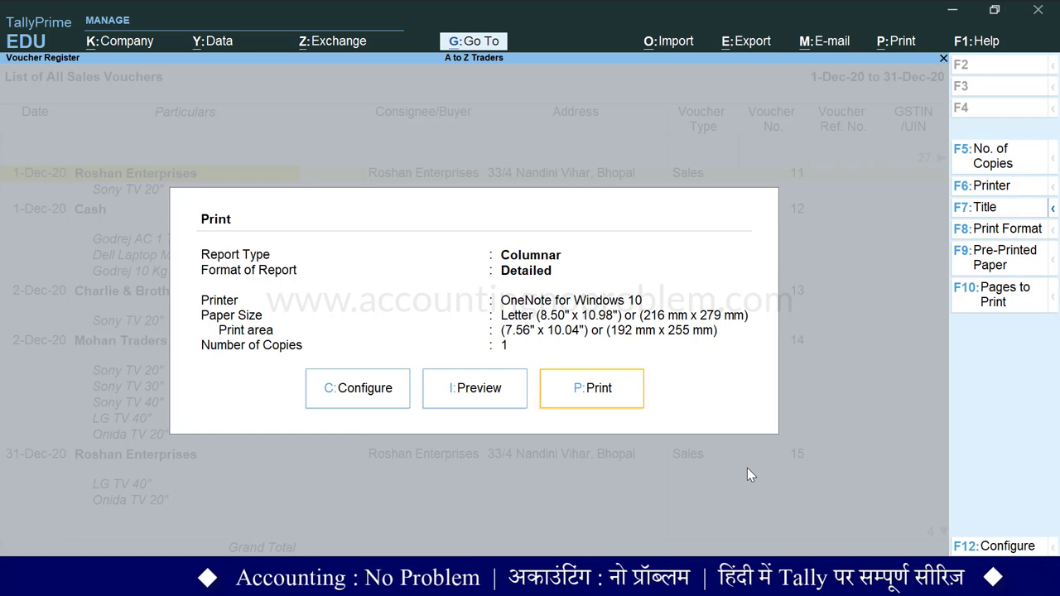
key(i)
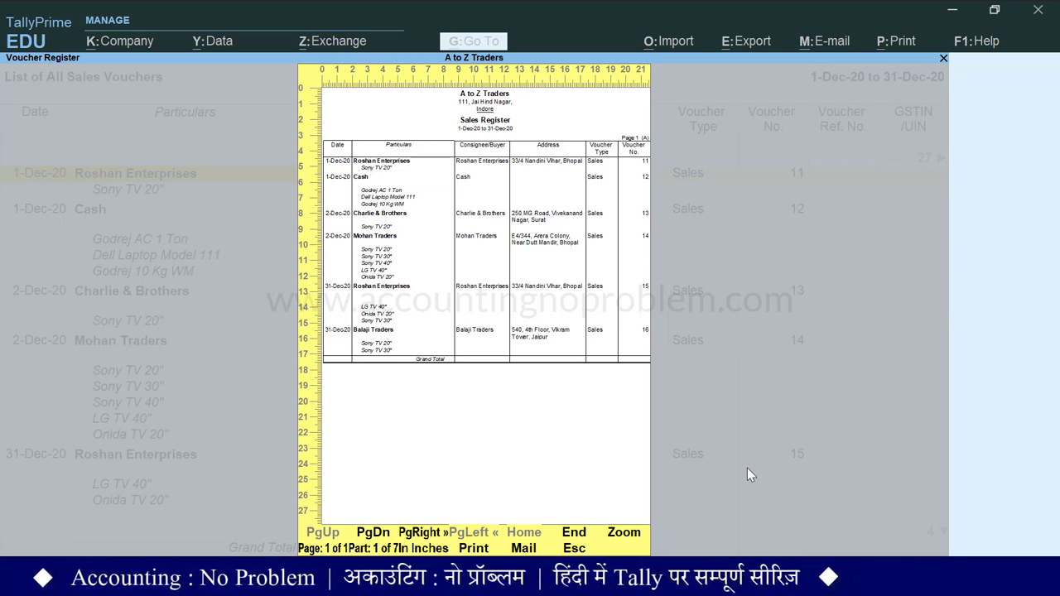
key(Right)
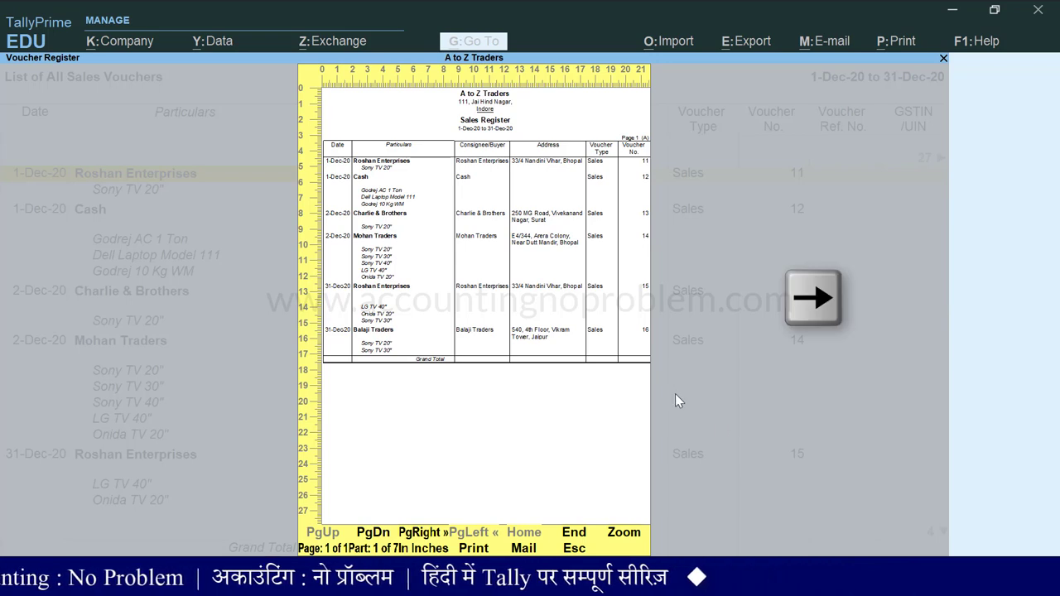
key(Right)
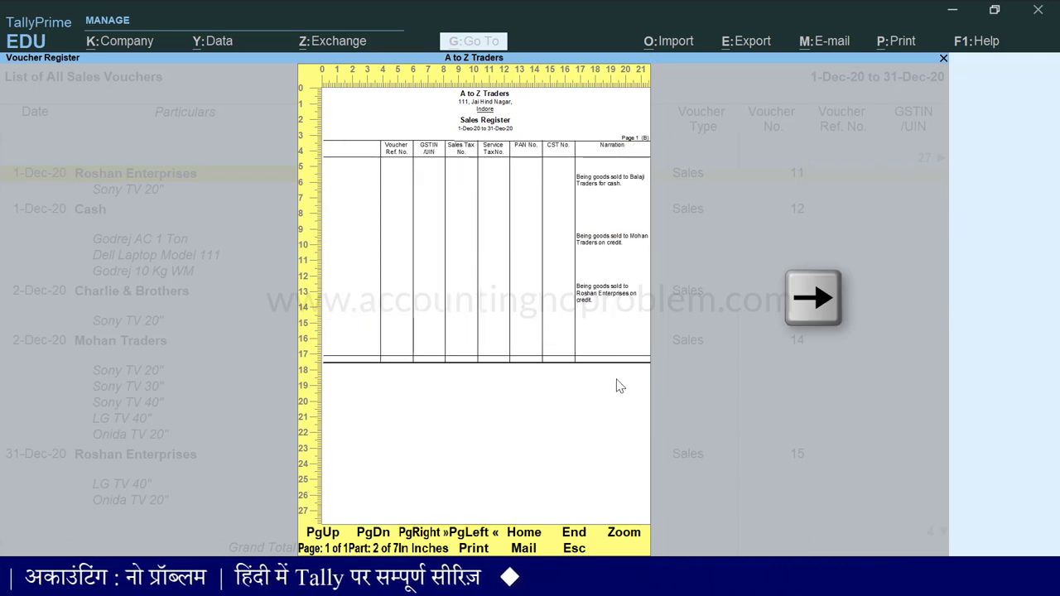
key(Right)
key(Right)
key(Right)
key(Right)
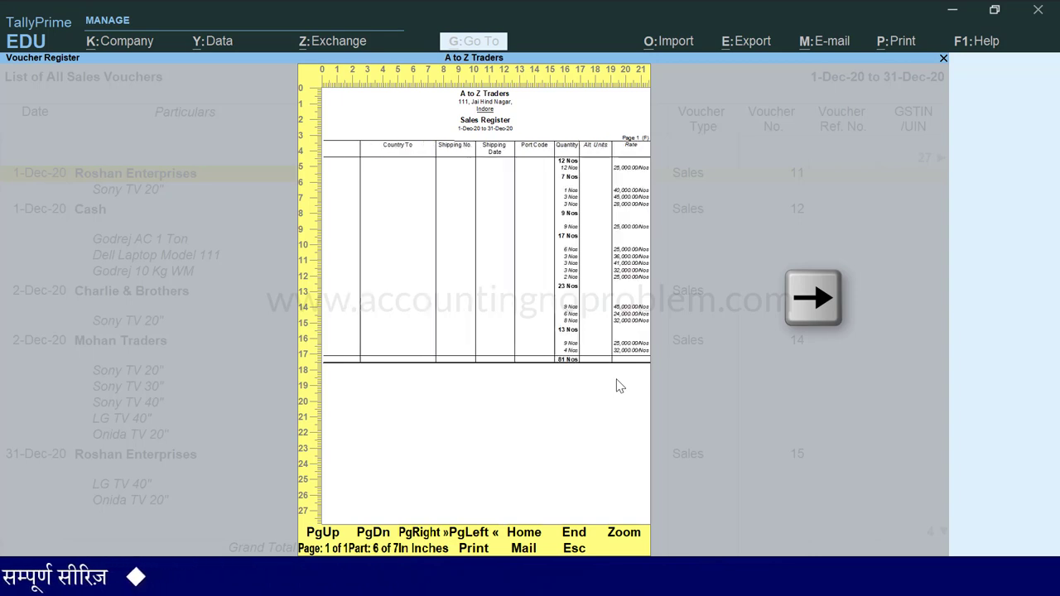
key(Right)
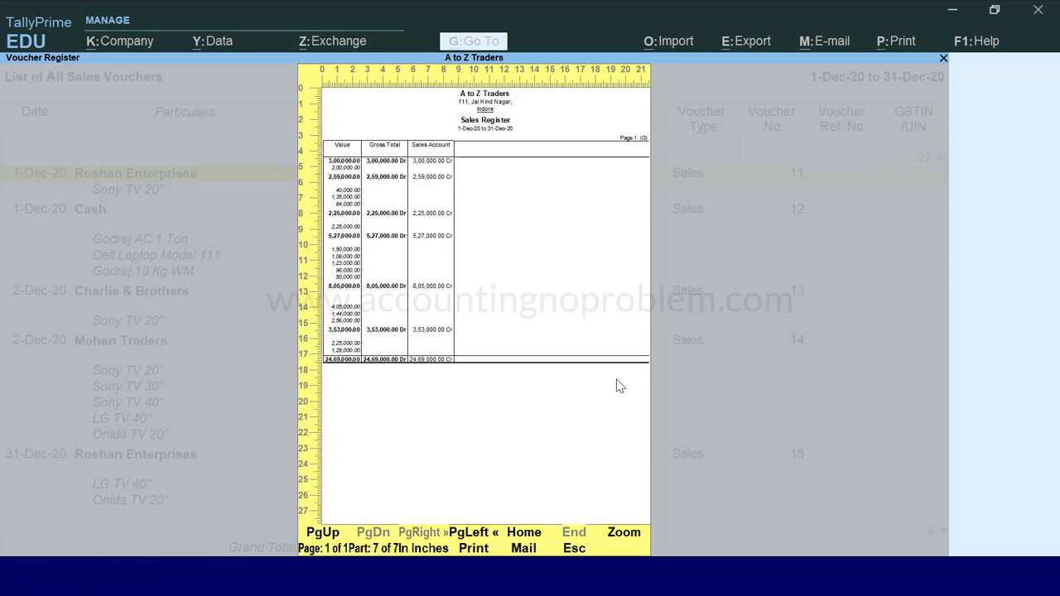
key(Escape)
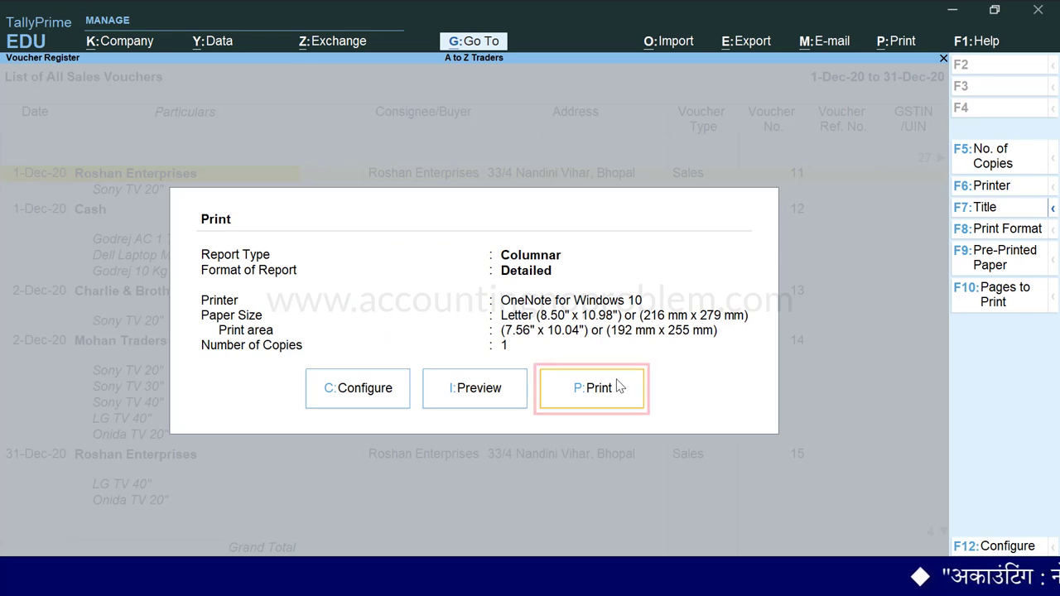
Step: Close the print settings and return to the columnar sales register
key(p)
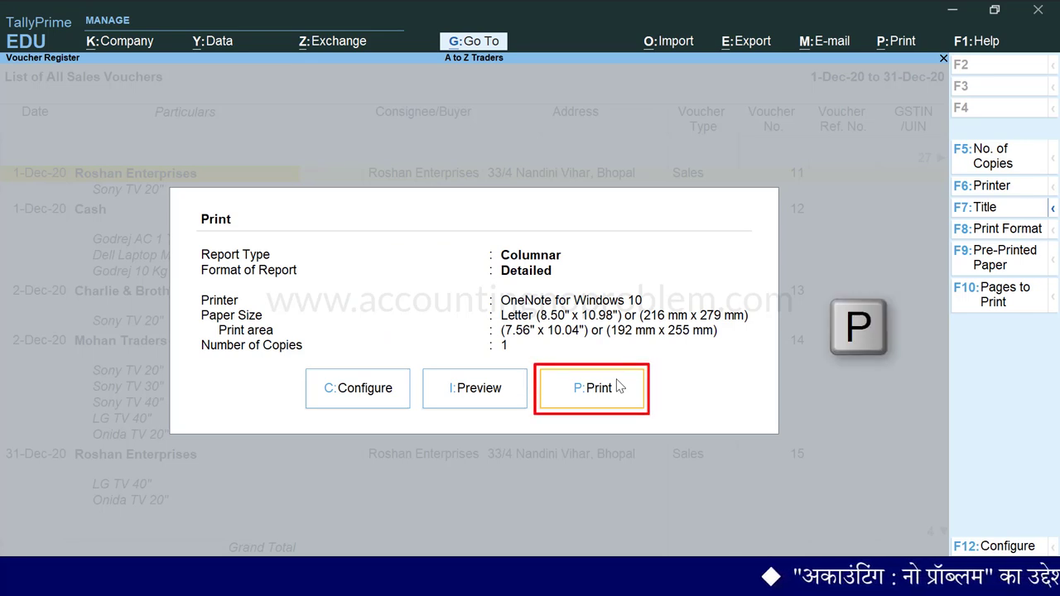
key(Escape)
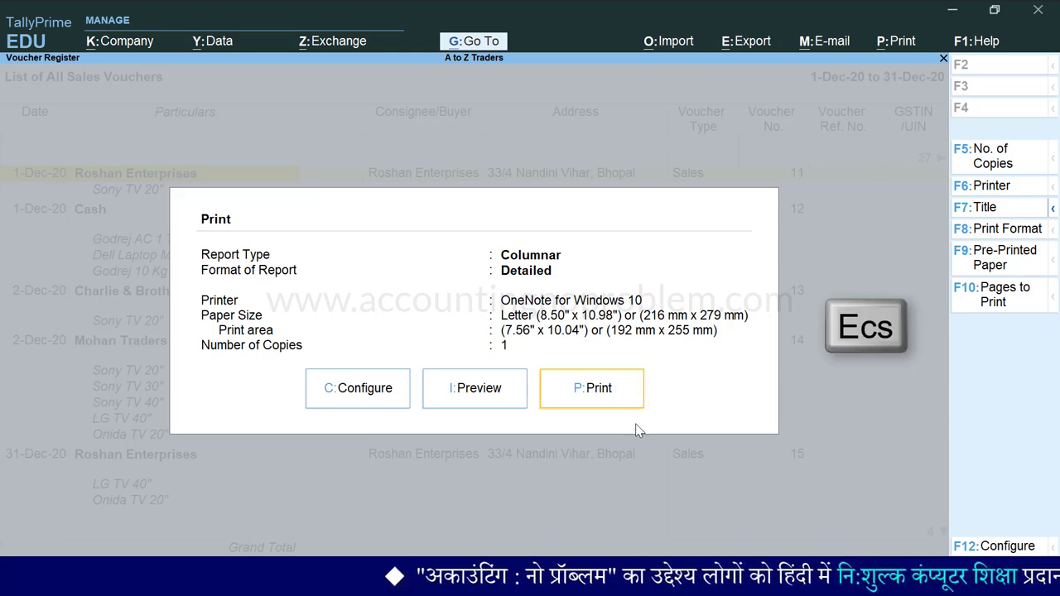
key(Escape)
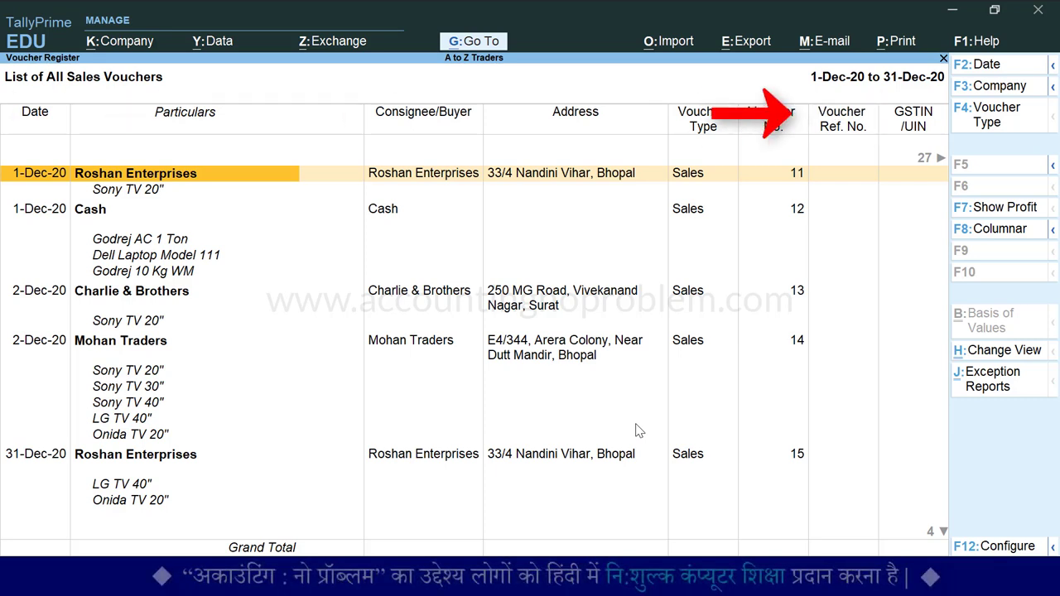
Step: Examine the voucher types that the register can be switched to, from All Items to Stock Journal, and leave the list without choosing one
key(F4)
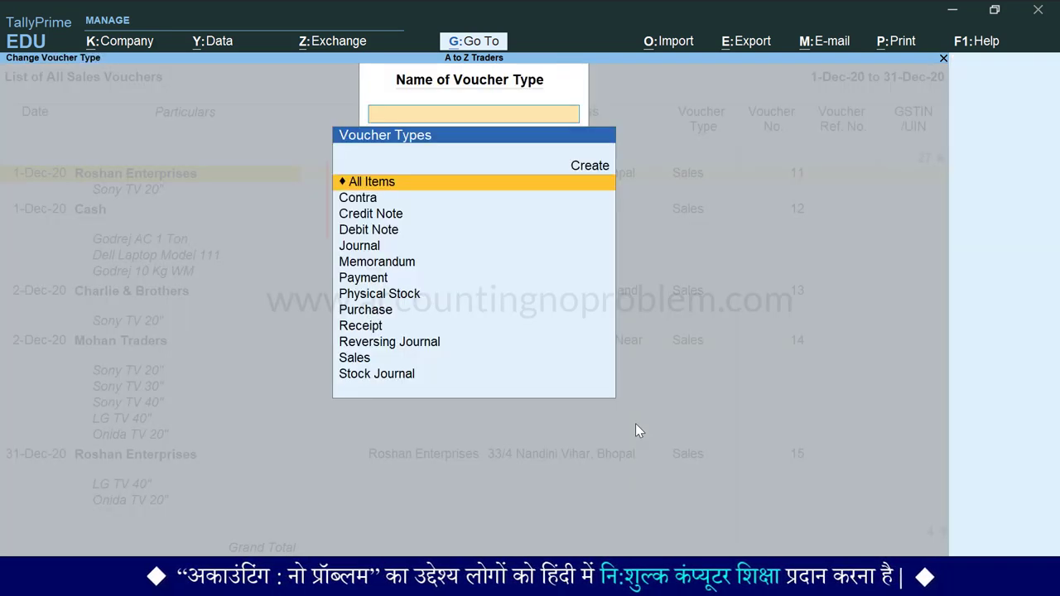
key(Down)
key(Down)
key(Down)
key(Down)
key(Down)
key(Down)
key(Down)
key(Down)
key(Down)
key(Down)
key(Down)
key(Down)
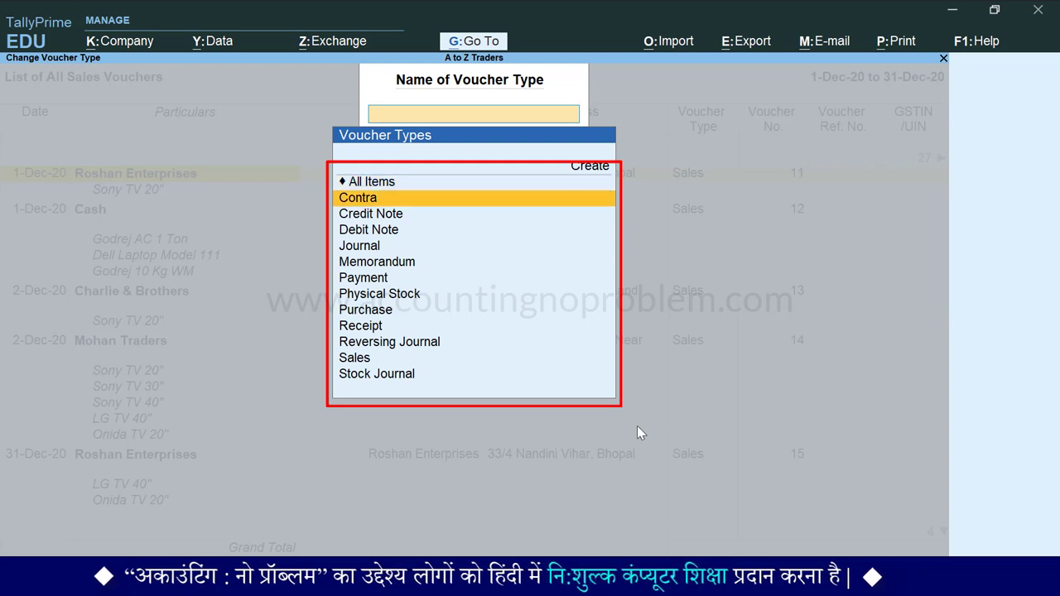
key(Up)
key(Up)
key(Up)
key(Up)
key(Up)
key(Up)
key(Up)
key(Up)
key(Up)
key(Up)
key(Up)
key(Up)
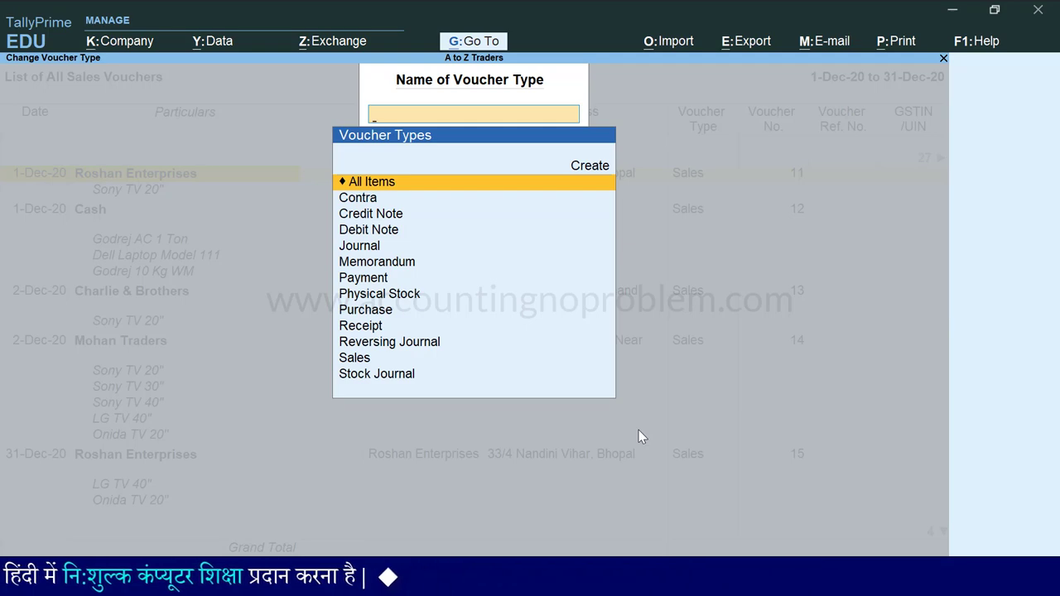
key(Escape)
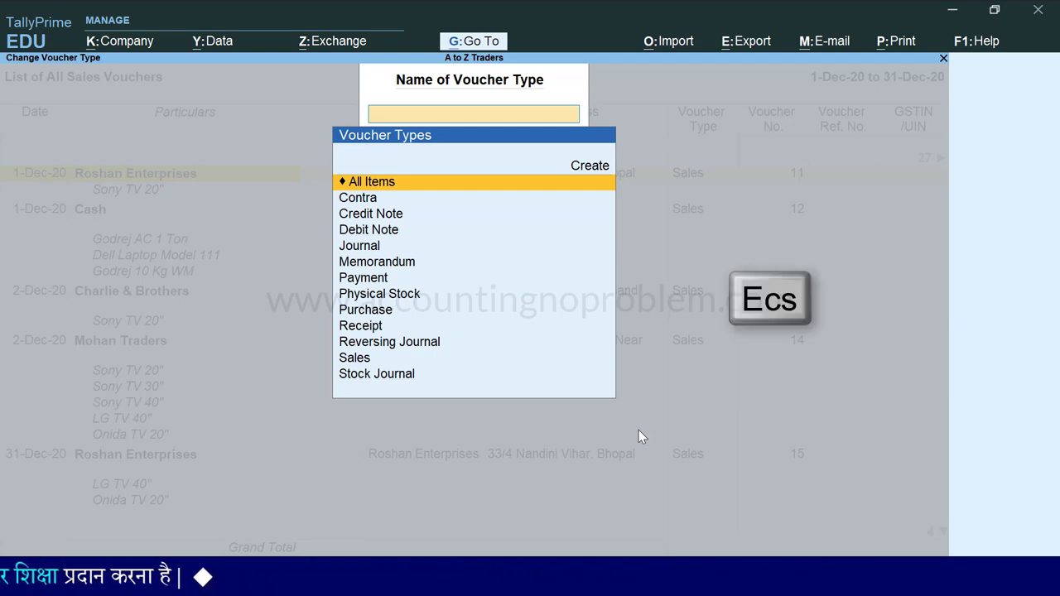
key(Escape)
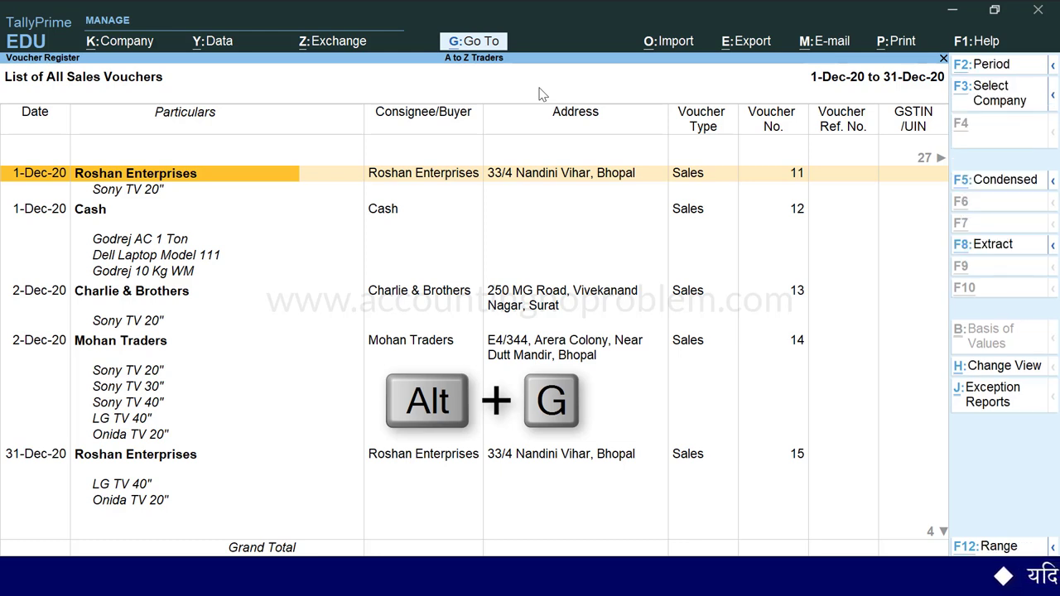
Step: Open the Registers category in the Go To list of reports and expand it to show more registers
key(alt+g)
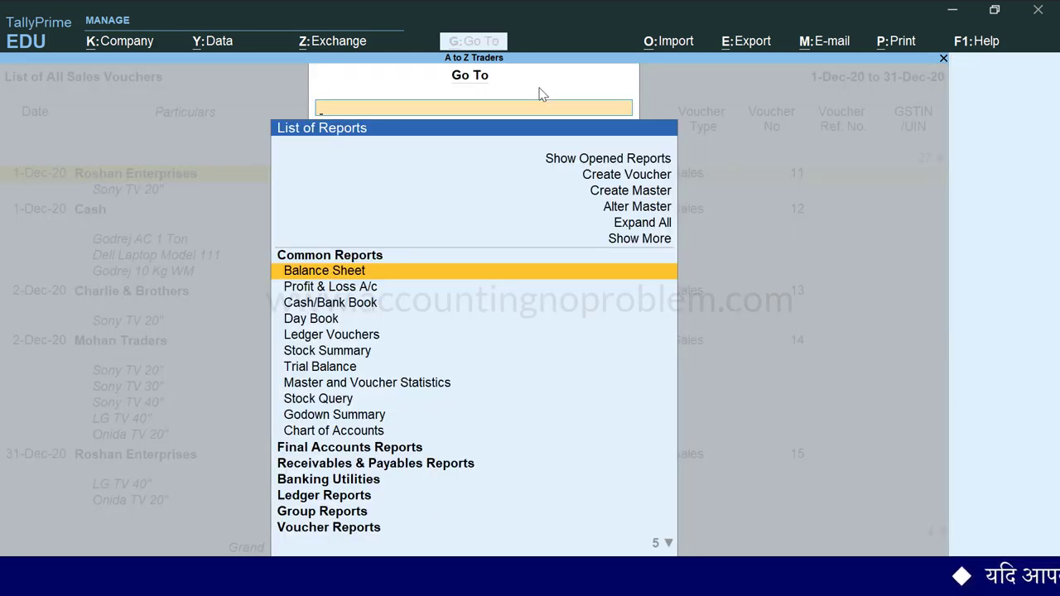
key(Down)
key(Down)
key(Down)
key(Down)
key(Down)
key(Down)
key(Down)
key(Down)
key(Down)
key(Down)
key(Down)
key(Down)
key(Down)
key(Down)
key(Down)
key(Down)
key(Down)
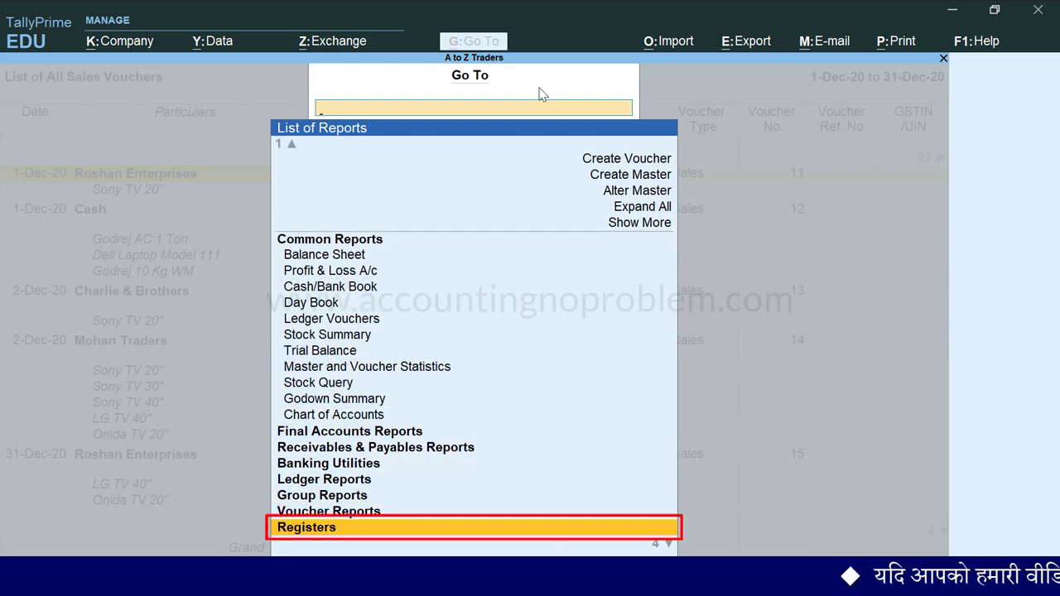
key(Return)
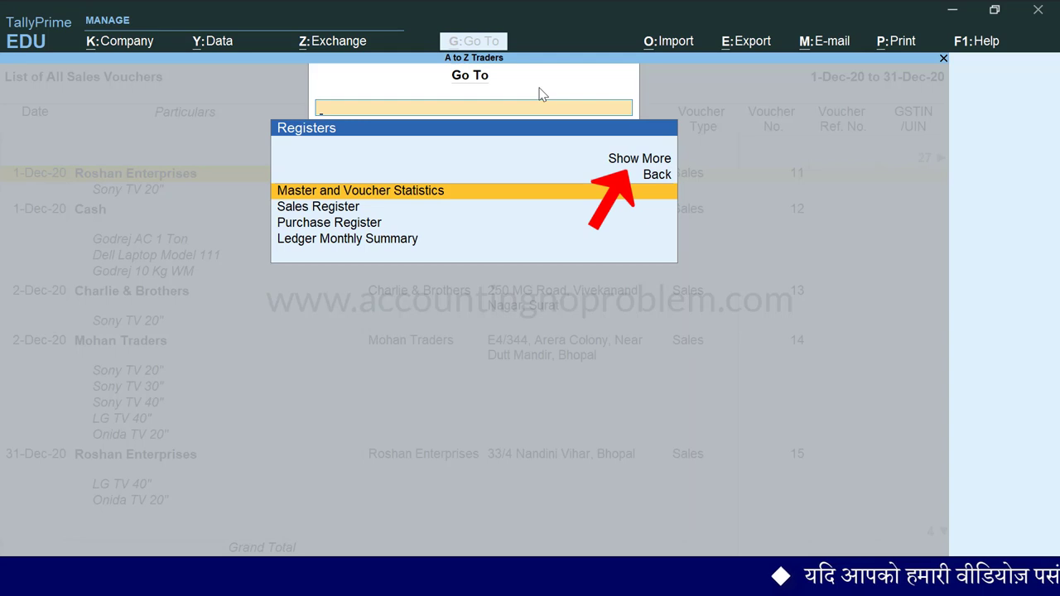
key(Up)
key(Up)
key(Return)
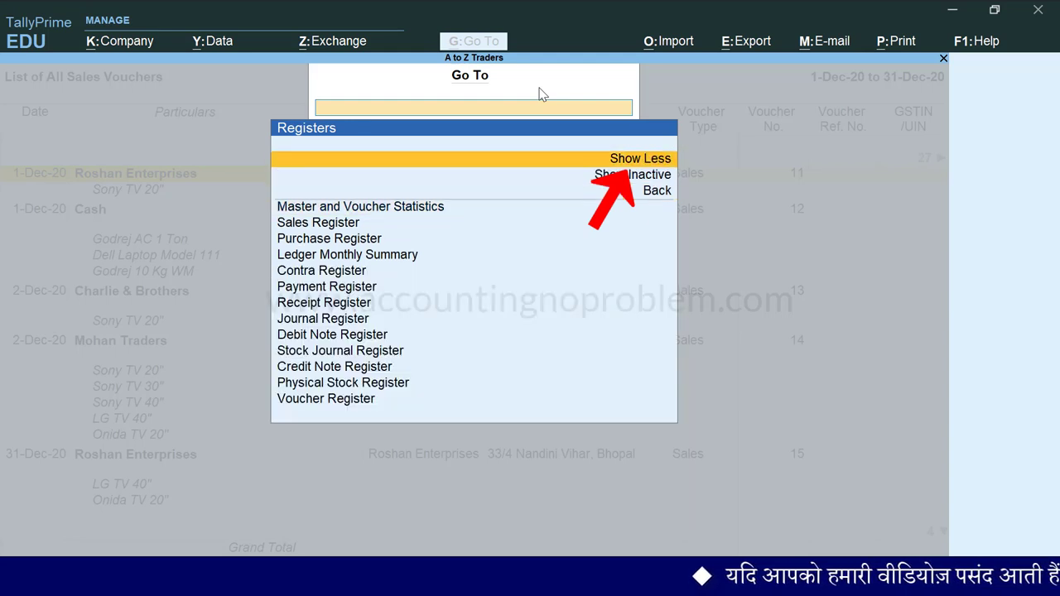
Step: Look through the expanded list of registers, down to Voucher Register and back up to Purchase Register
key(Down)
key(Down)
key(Down)
key(Down)
key(Down)
key(Down)
key(Down)
key(Down)
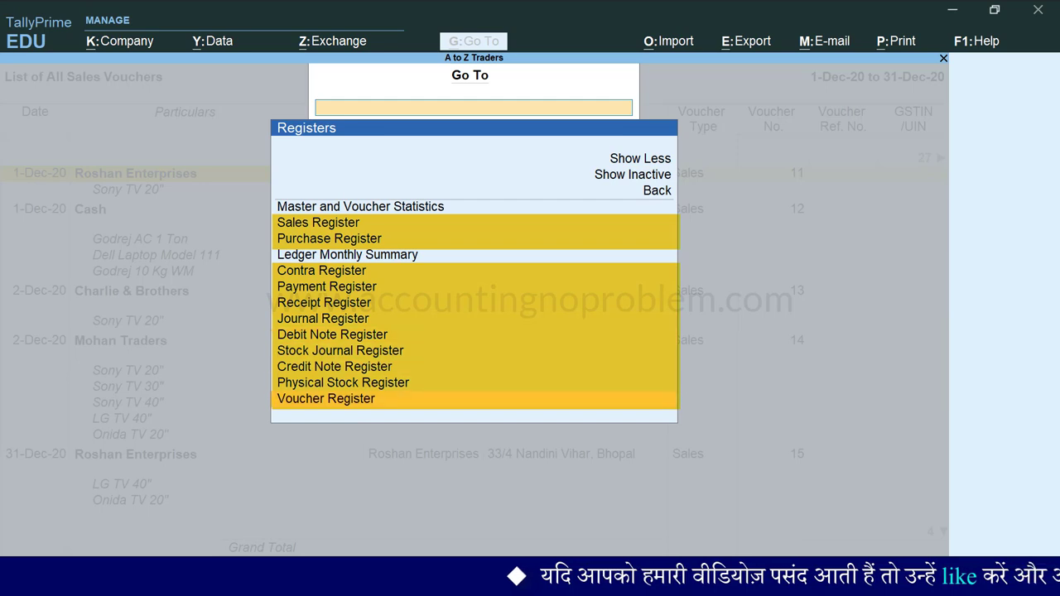
key(Up)
key(Up)
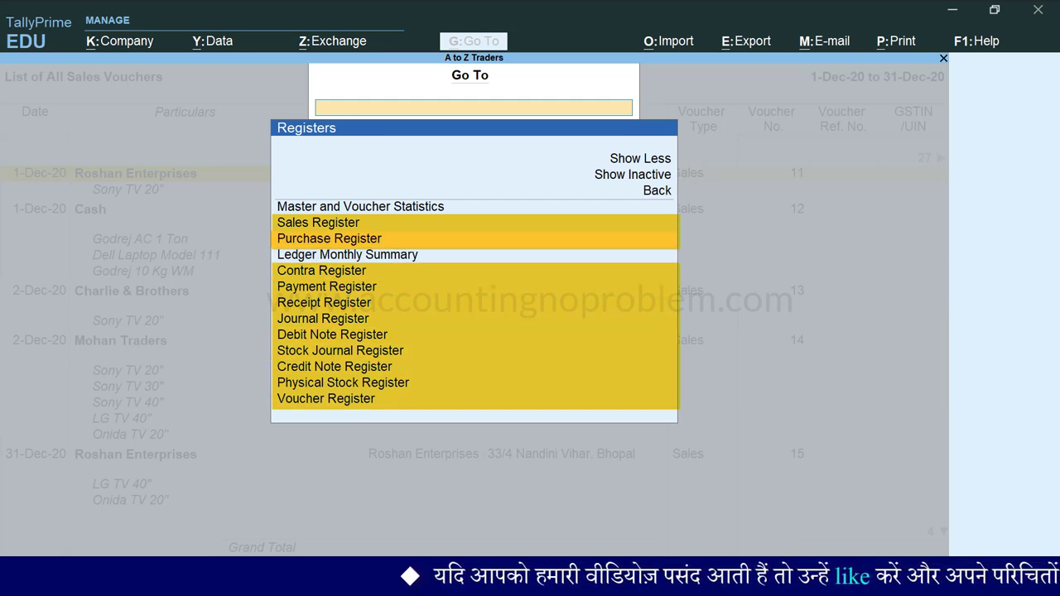